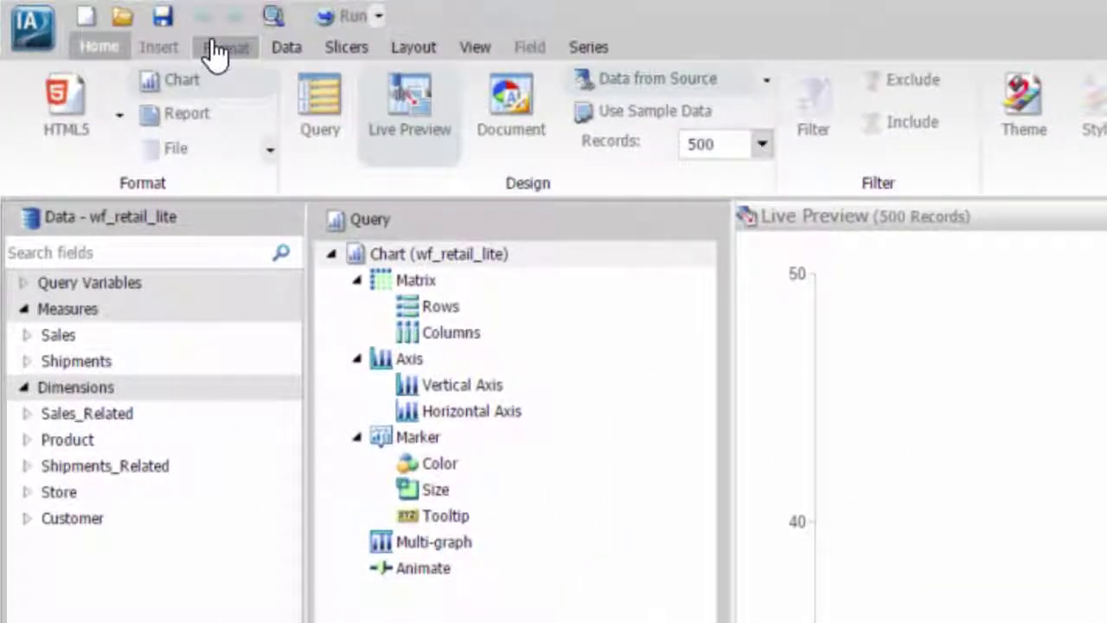
# Step: Change the chart type to the Gauge Chart from the Special category
pyautogui.click(216, 52)
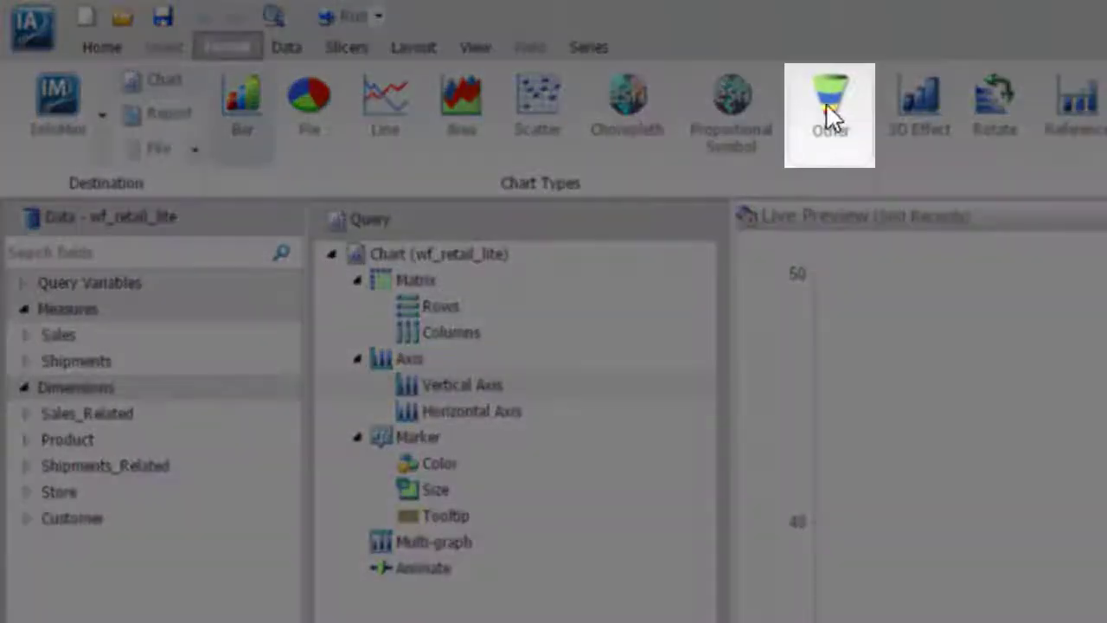
pyautogui.click(830, 108)
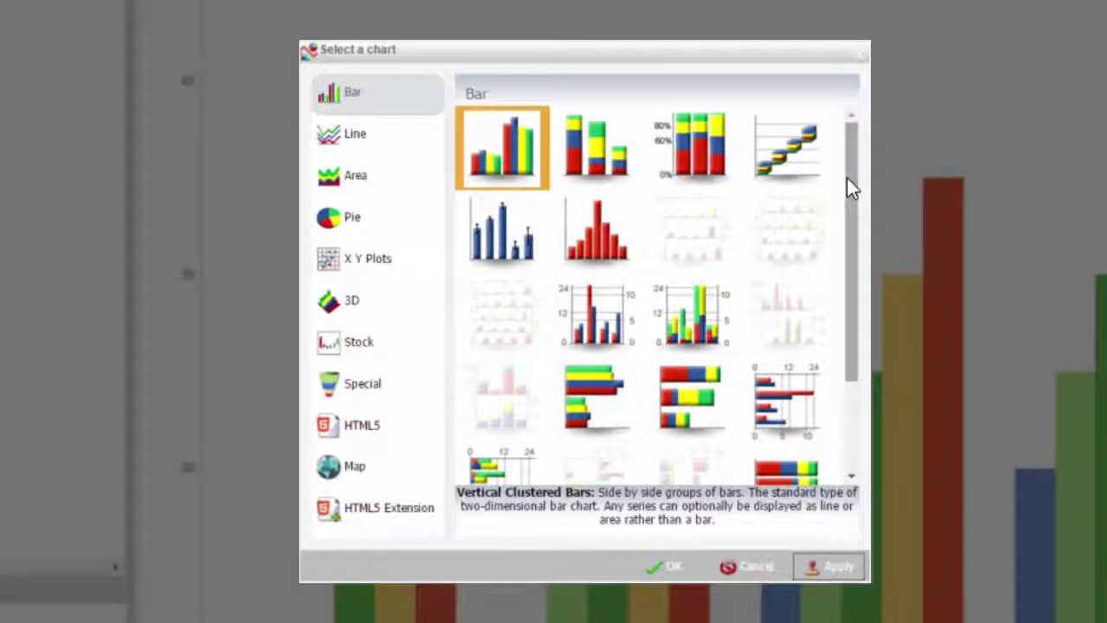
pyautogui.moveTo(846, 179); pyautogui.dragTo(840, 223)
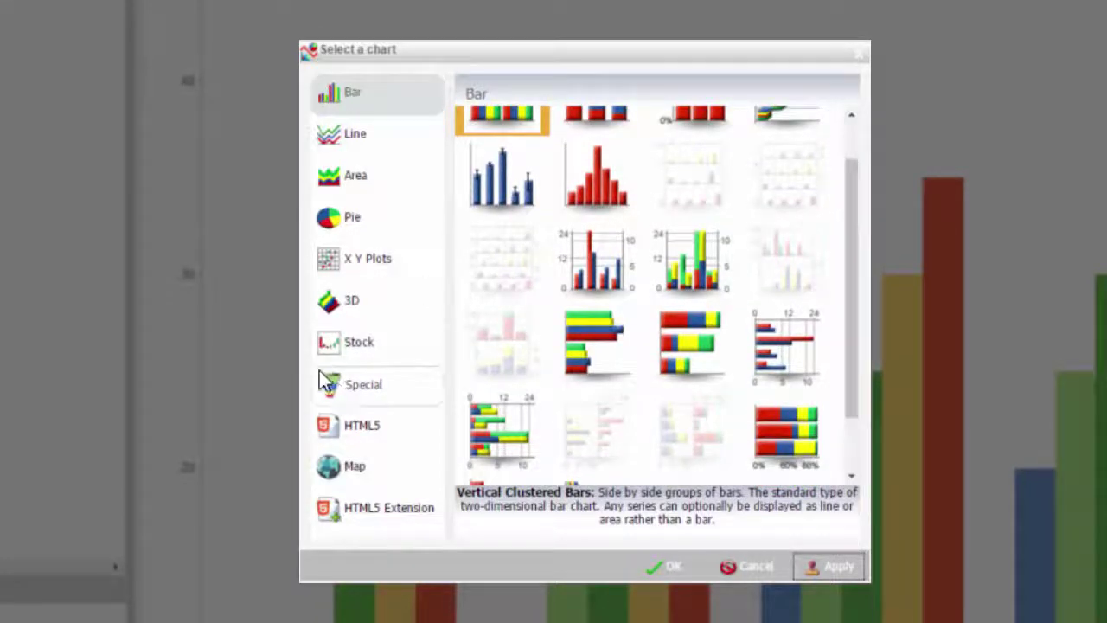
pyautogui.click(347, 377)
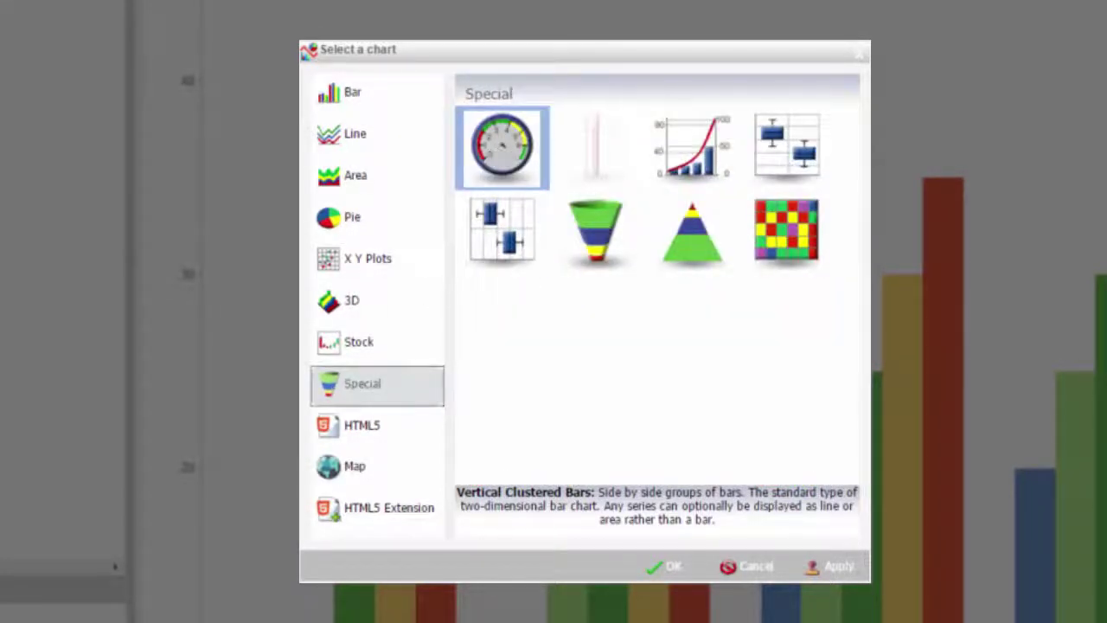
pyautogui.click(519, 130)
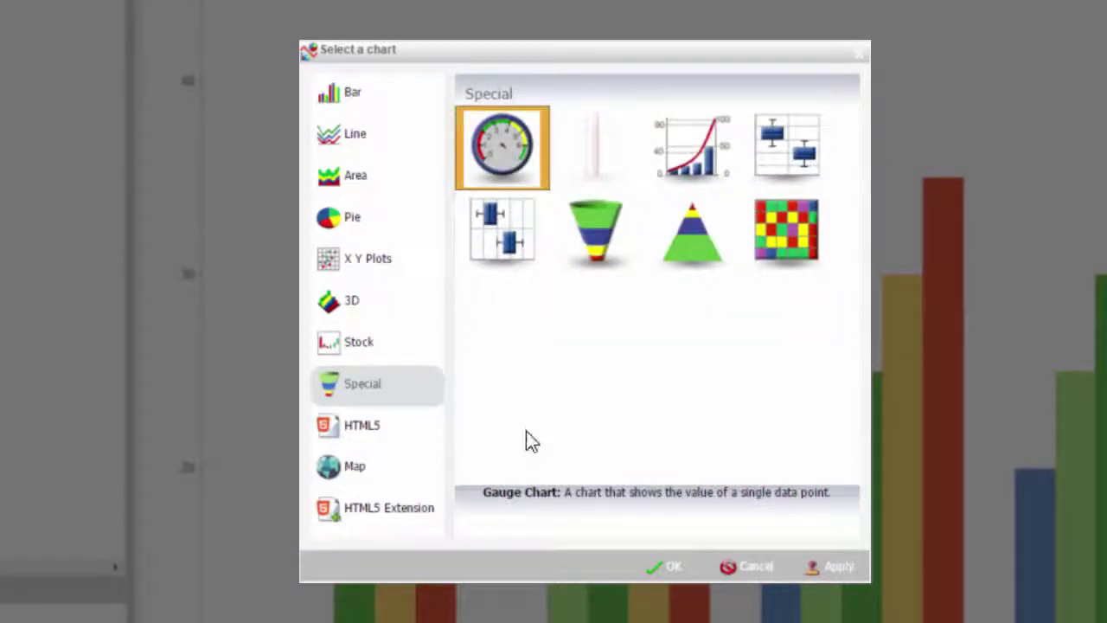
pyautogui.click(667, 567)
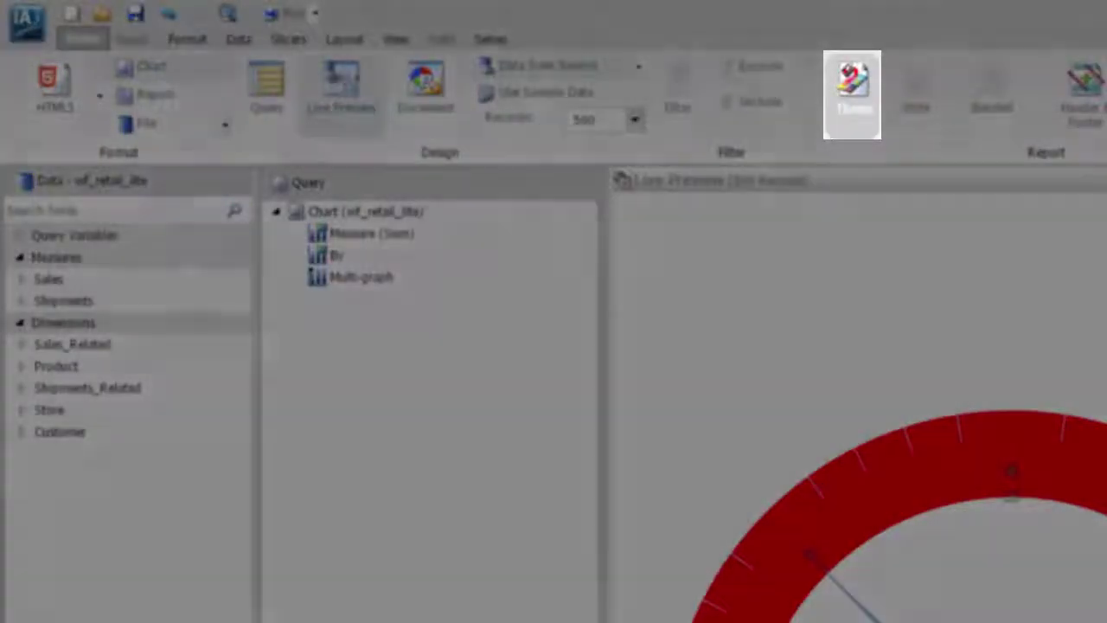
# Step: Apply the predefined template ENIADefault_combine.sty as the chart's theme
pyautogui.click(851, 86)
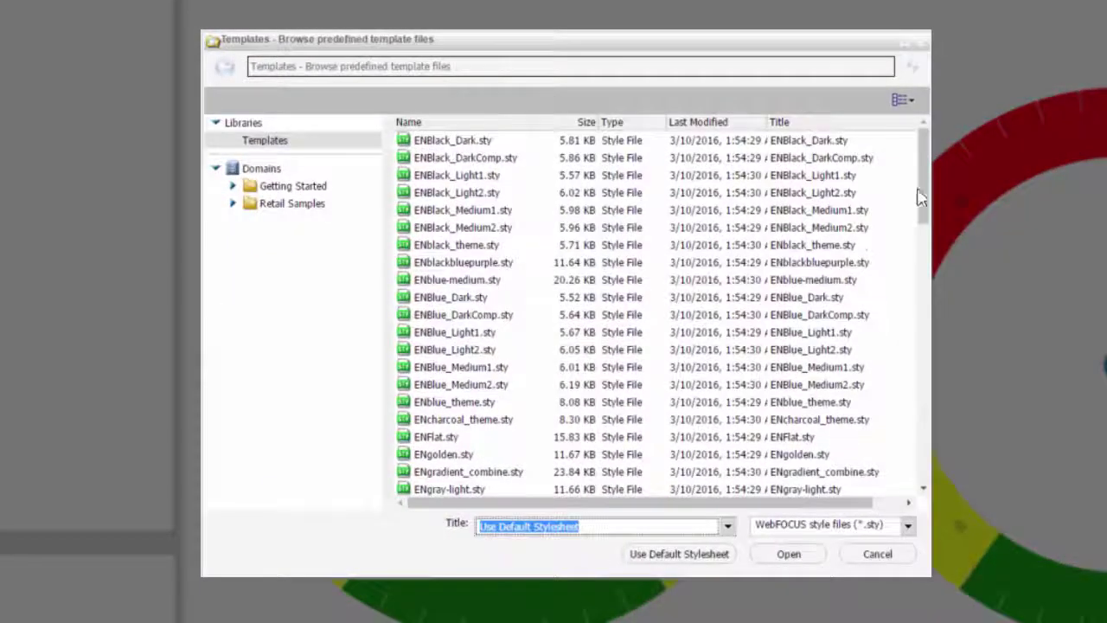
pyautogui.moveTo(921, 210); pyautogui.dragTo(920, 259)
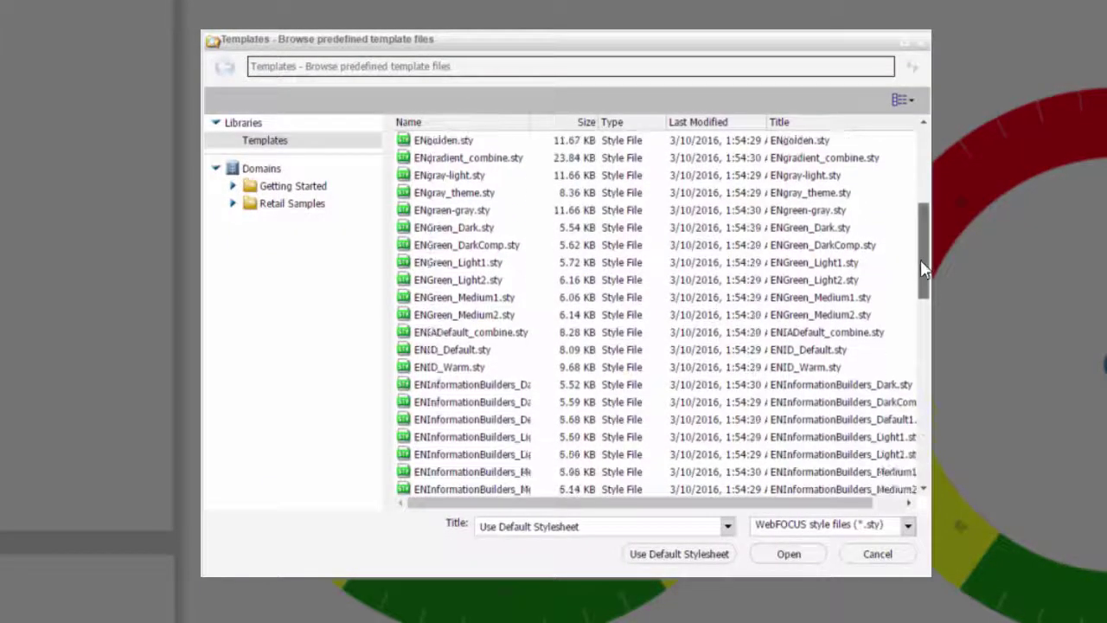
pyautogui.click(434, 350)
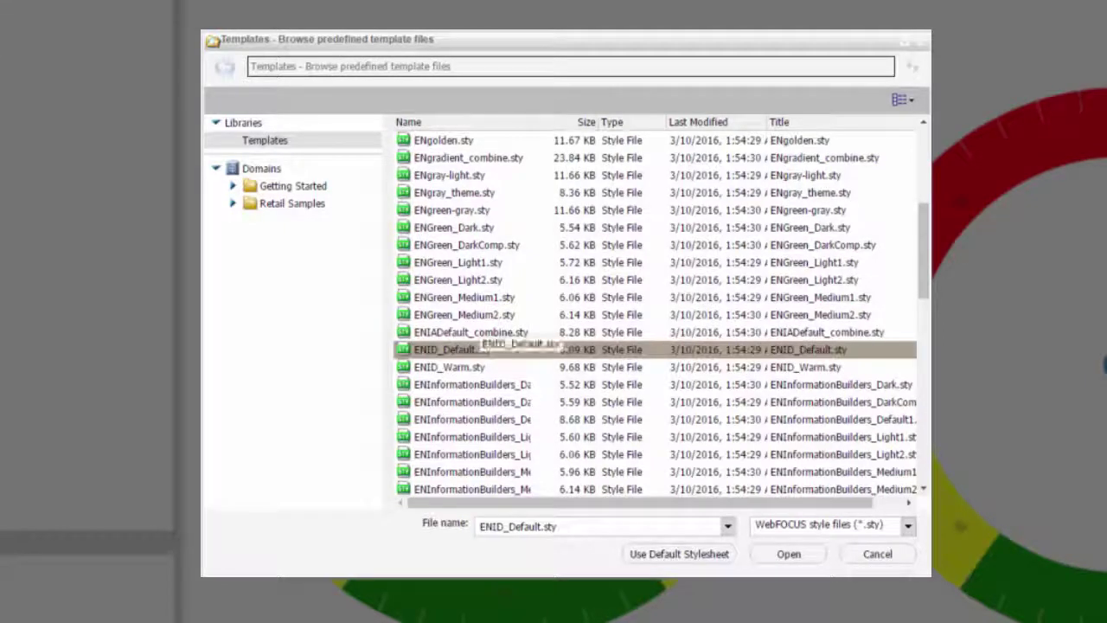
pyautogui.click(439, 333)
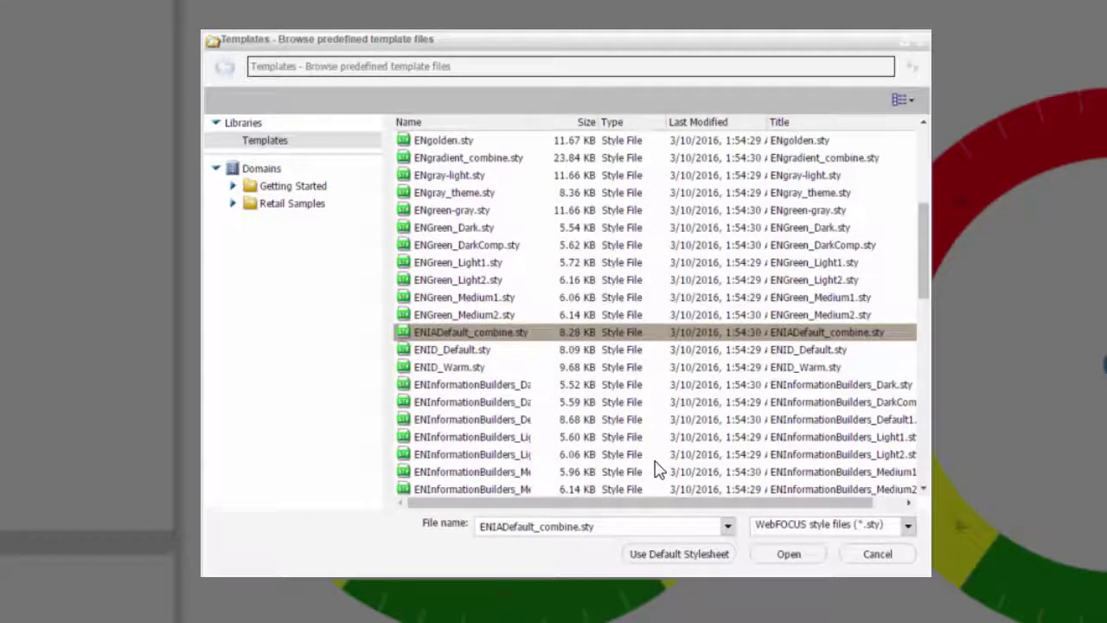
pyautogui.click(790, 557)
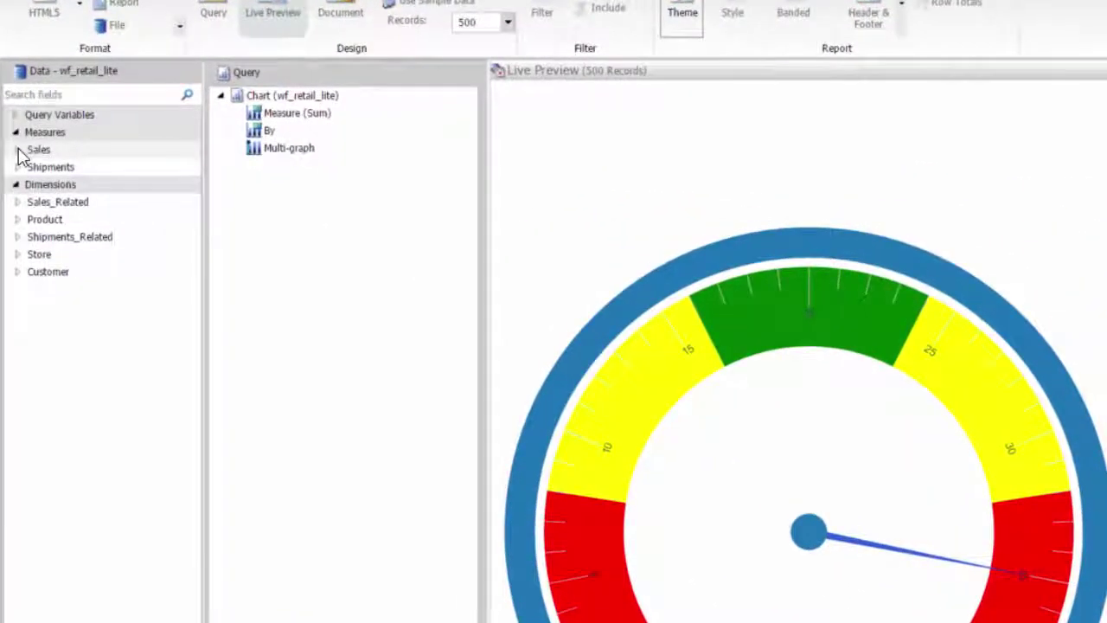
# Step: Add Gross Profit from the Sales measures as the chart's summed measure
pyautogui.click(17, 149)
pyautogui.moveTo(70, 254); pyautogui.dragTo(234, 119)
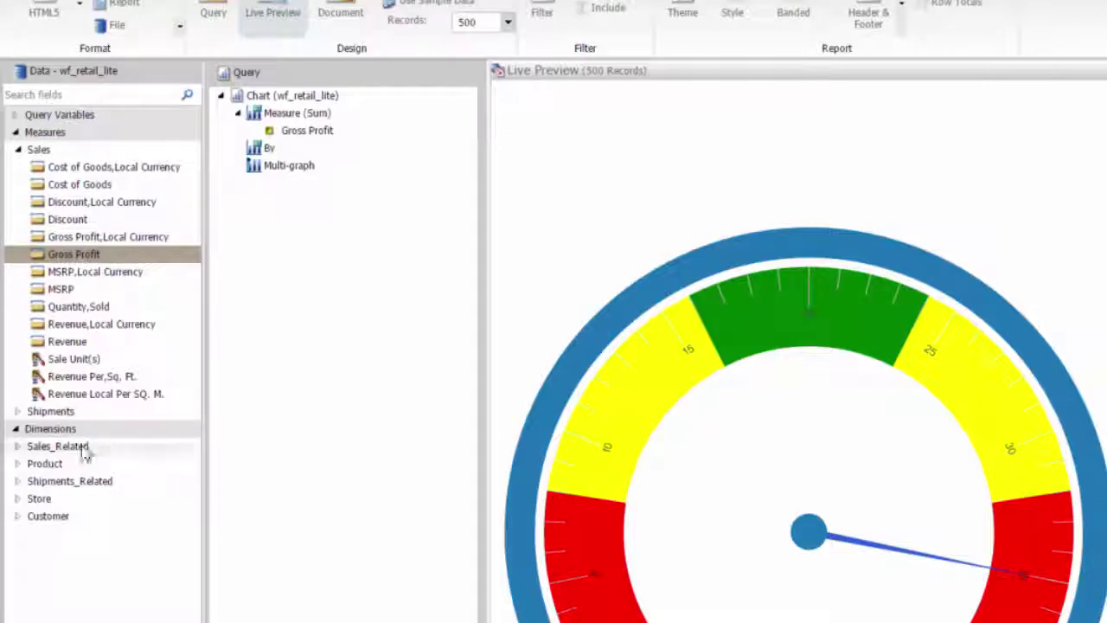
# Step: Create a filter condition on Sale,Year from the Transaction Date, Simple group of Sales_Related, and make its comparison value editable
pyautogui.click(18, 447)
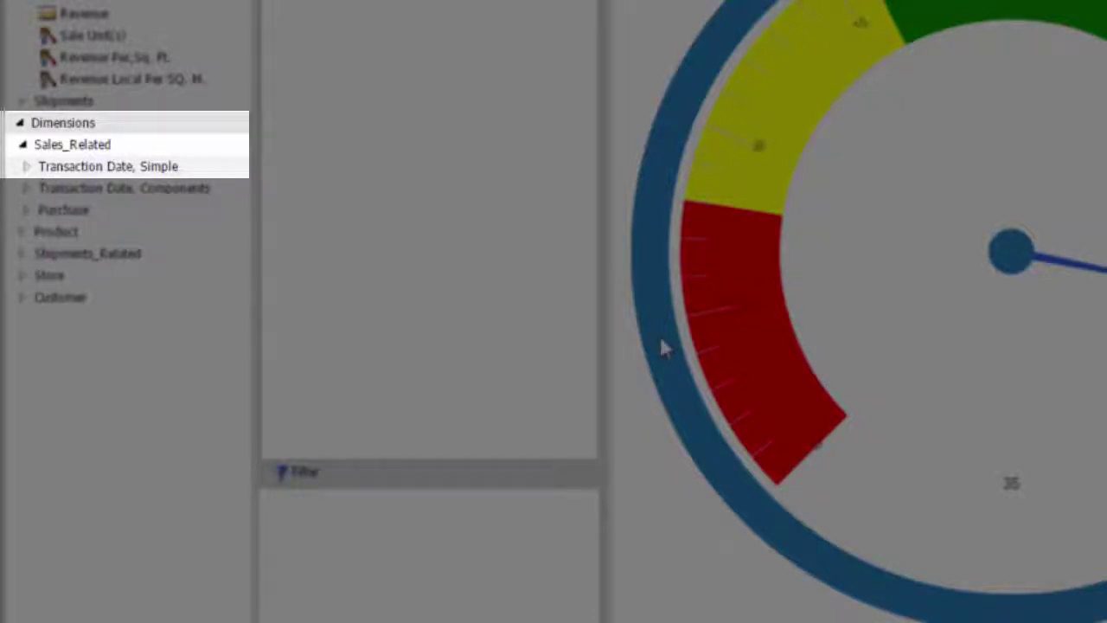
pyautogui.click(27, 166)
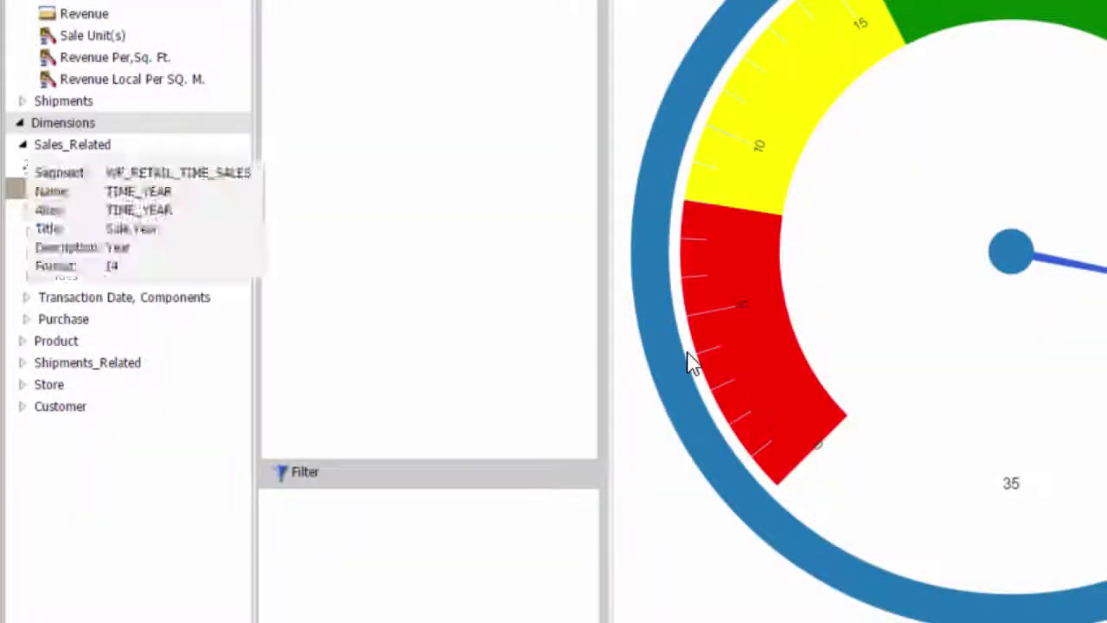
pyautogui.moveTo(87, 186); pyautogui.dragTo(341, 513)
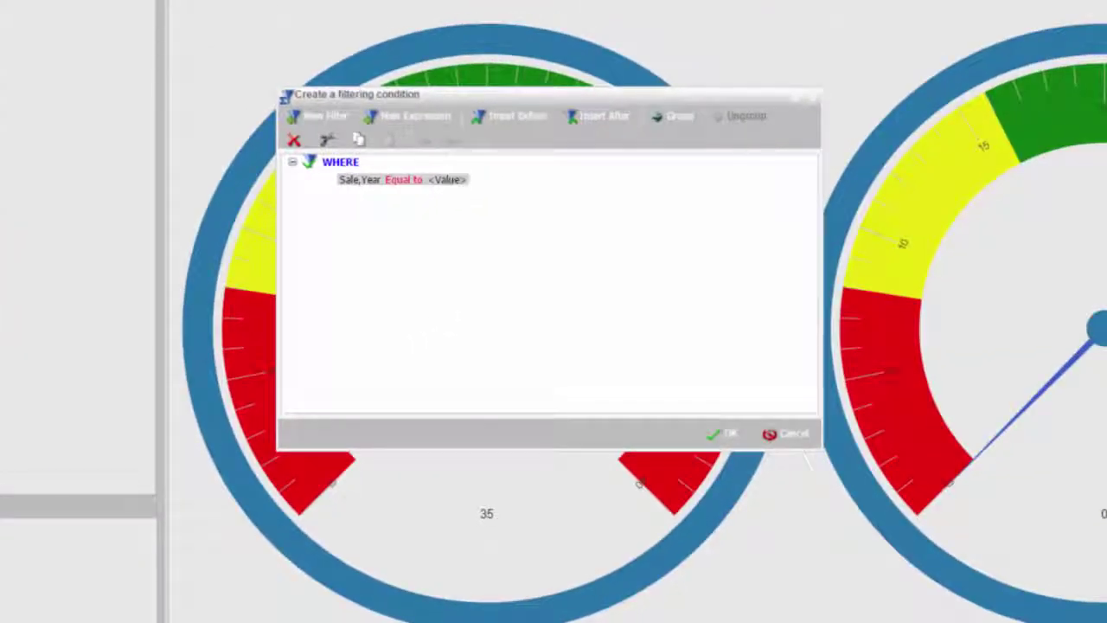
pyautogui.click(832, 94)
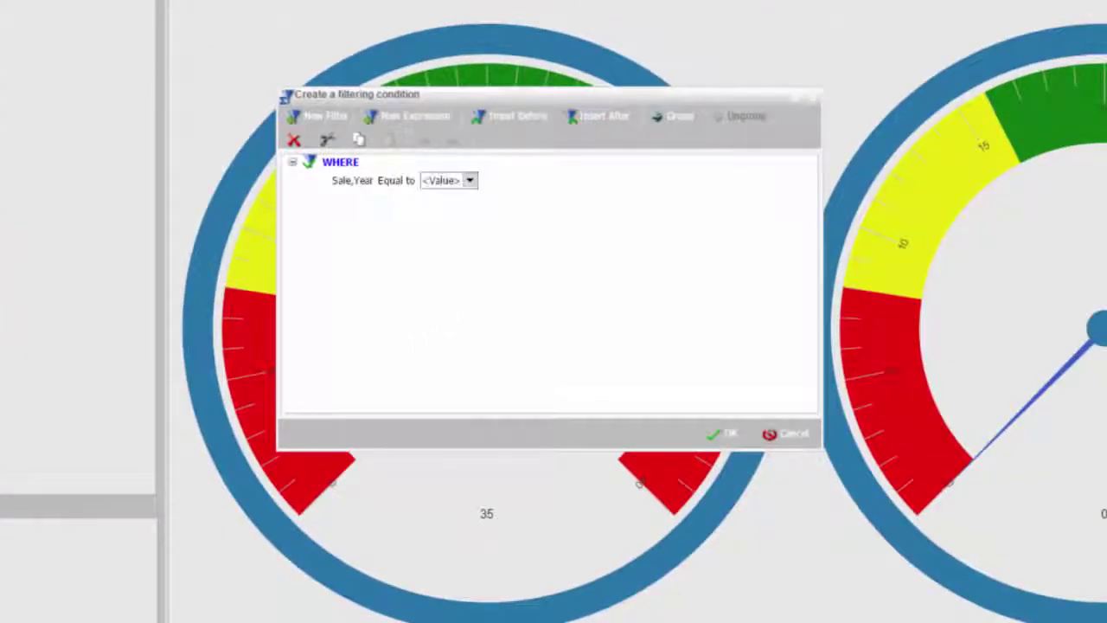
# Step: Retrieve all Sale,Year values and set the filter condition to equal 2015 or 2016
pyautogui.click(467, 181)
pyautogui.click(467, 181)
pyautogui.click(467, 181)
pyautogui.click(467, 296)
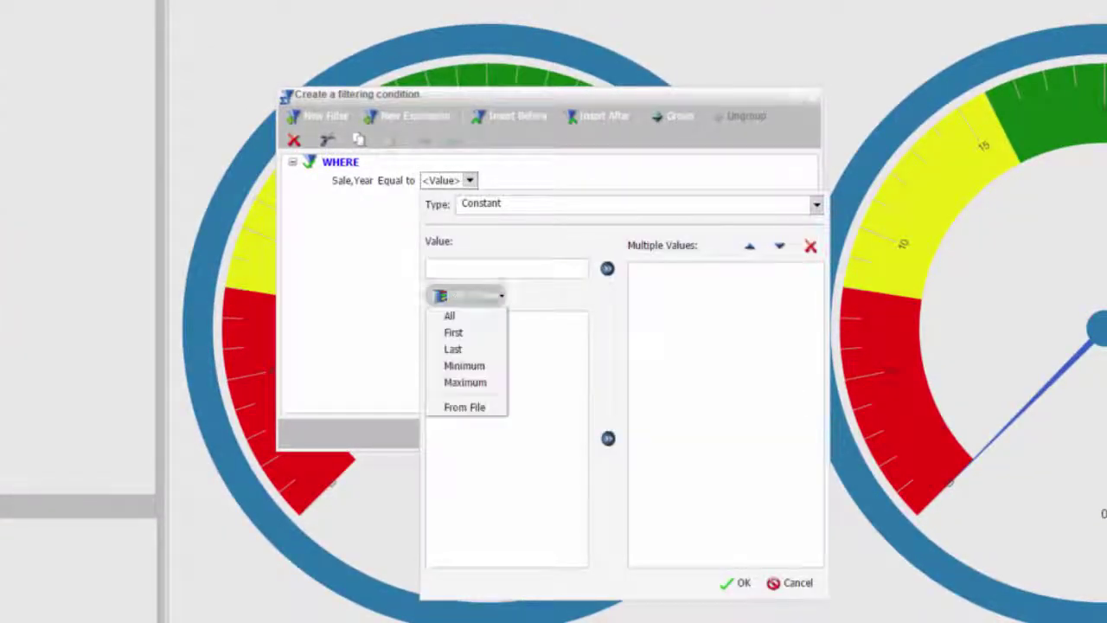
pyautogui.click(452, 320)
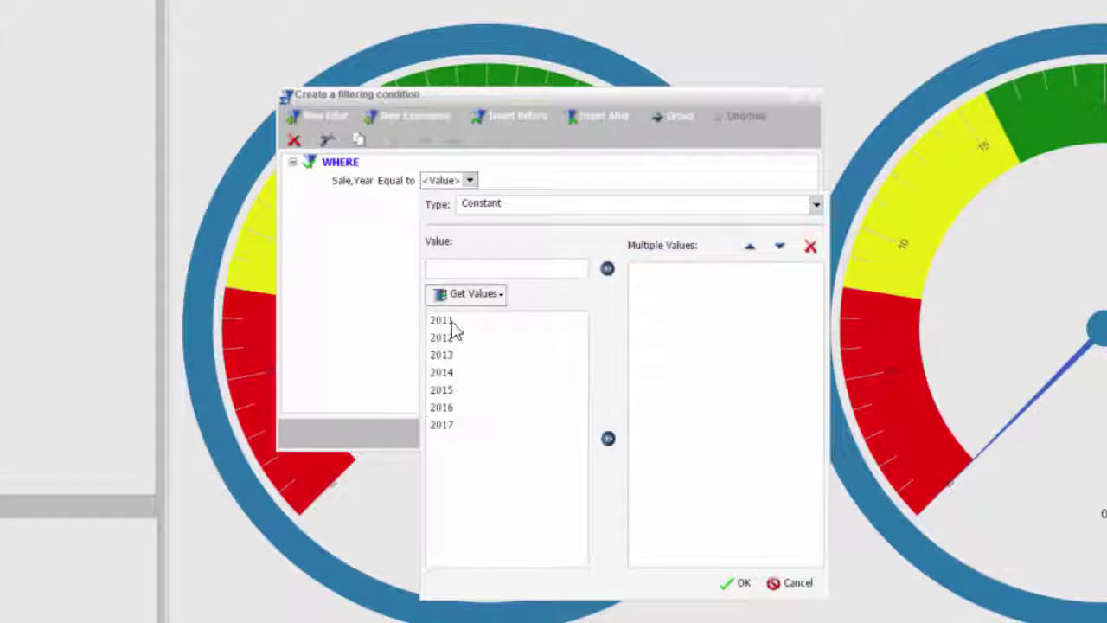
pyautogui.doubleClick(443, 389)
pyautogui.doubleClick(456, 408)
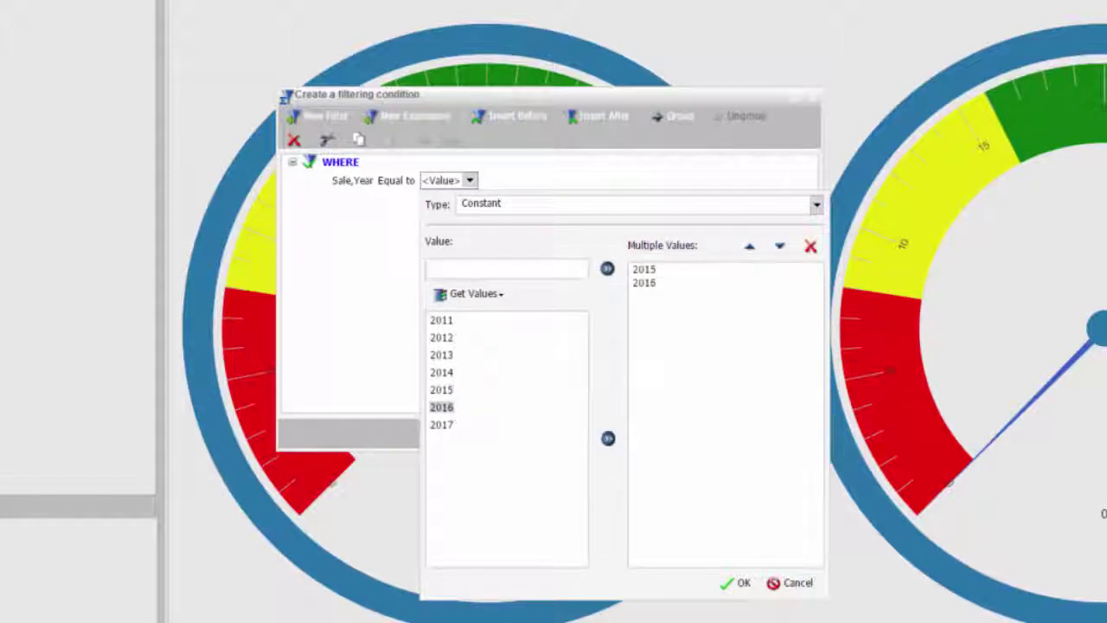
pyautogui.click(733, 586)
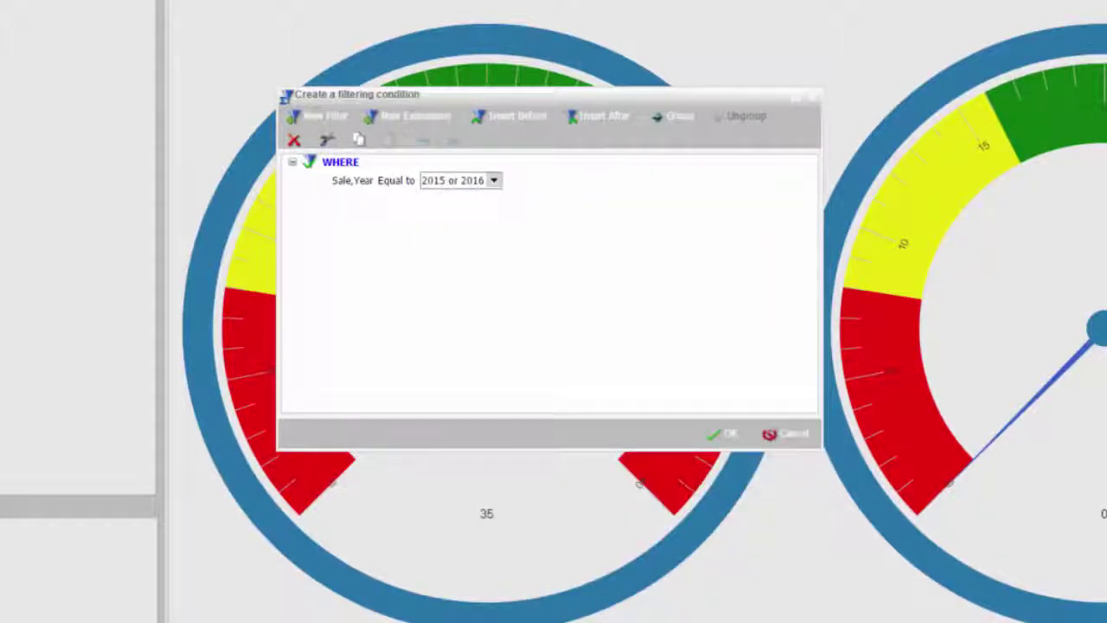
pyautogui.click(727, 434)
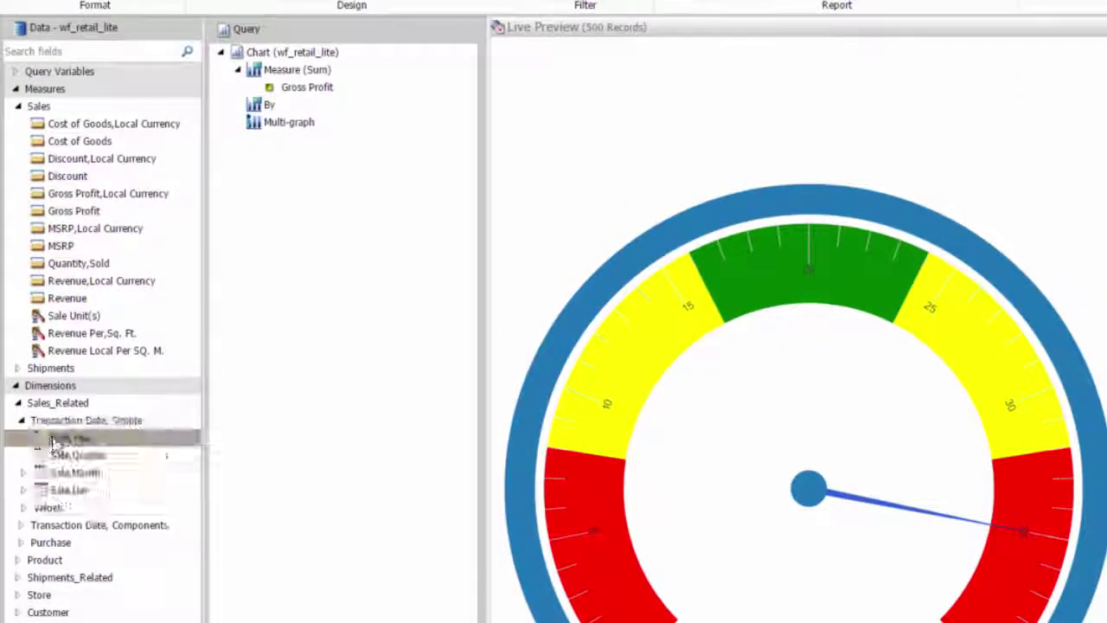
# Step: Add Sale,Year as the chart's By field so each year gets its own gauge
pyautogui.moveTo(52, 443); pyautogui.dragTo(230, 121)
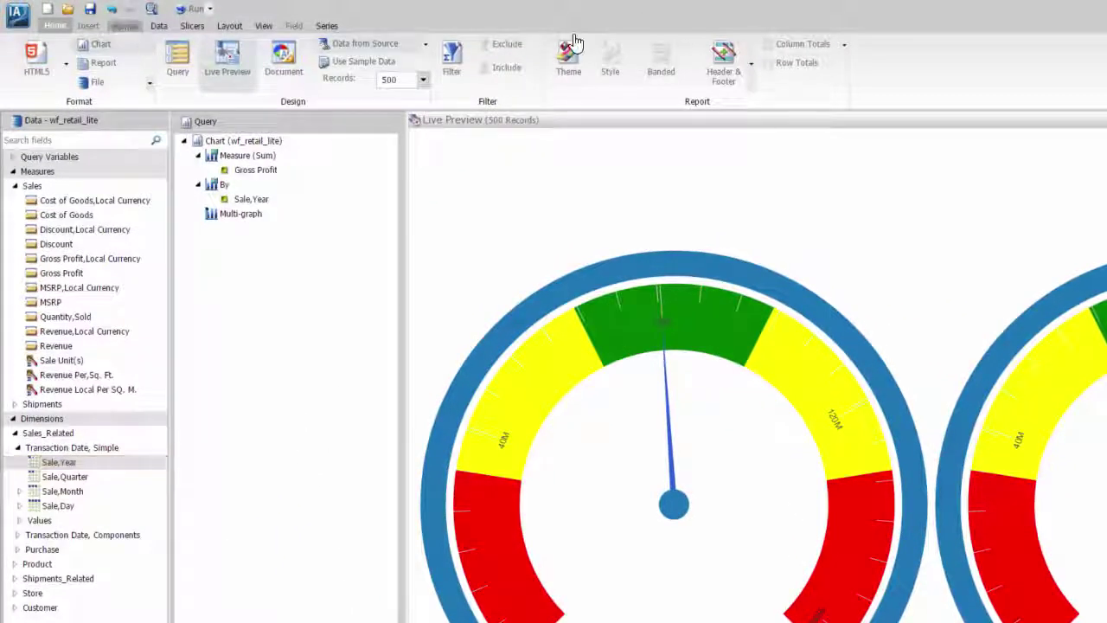
# Step: Position the gauge title above the gauges with font size 18, and apply the gauge formatting
pyautogui.click(125, 25)
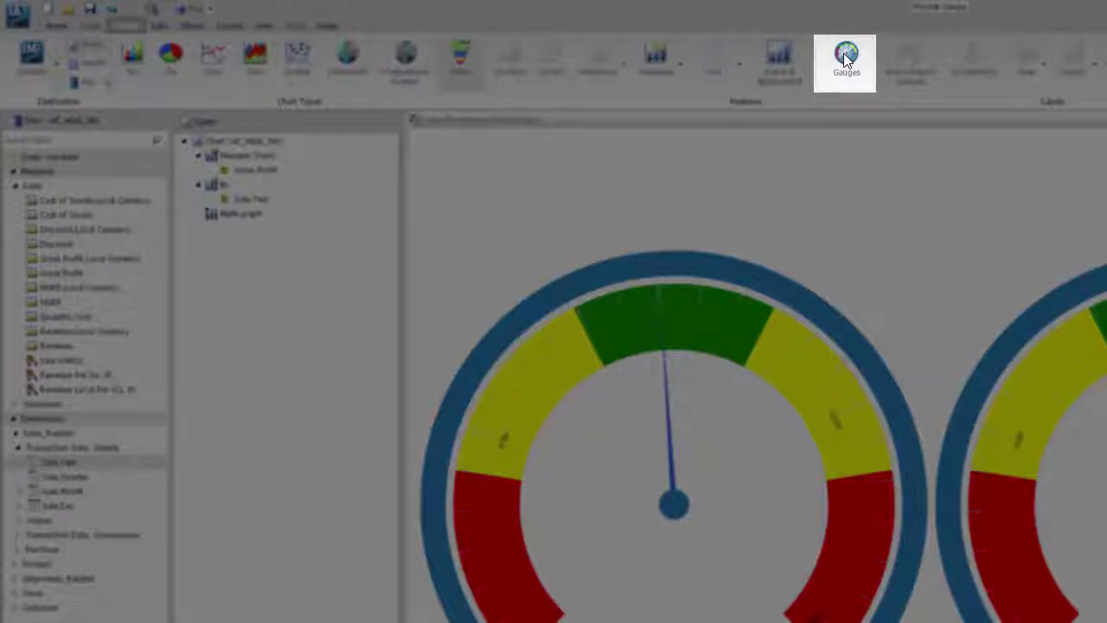
pyautogui.click(843, 52)
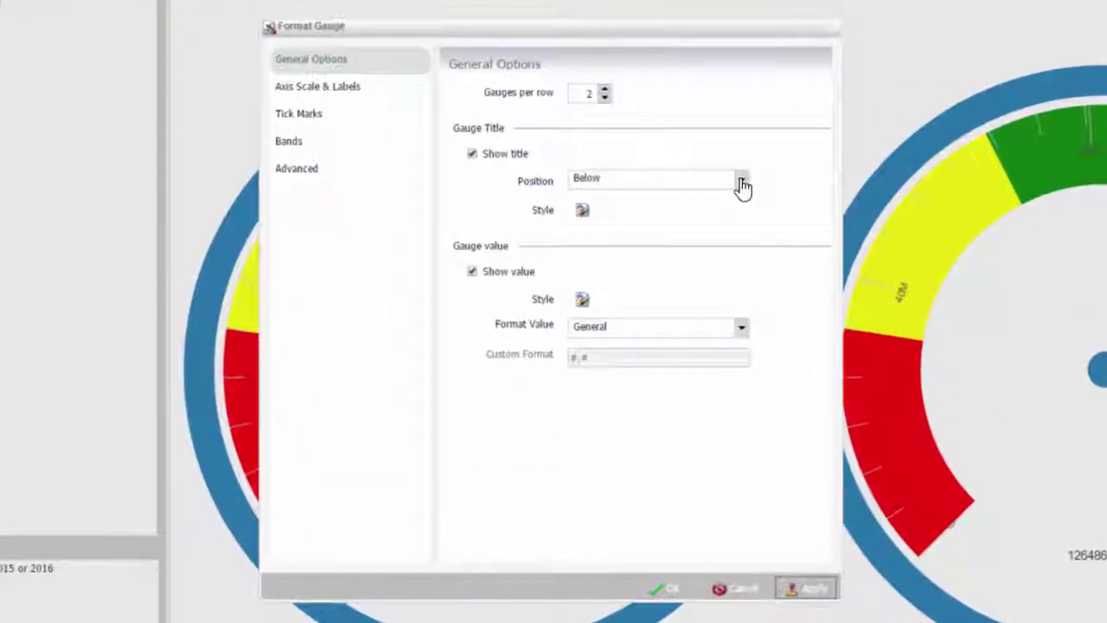
pyautogui.click(653, 176)
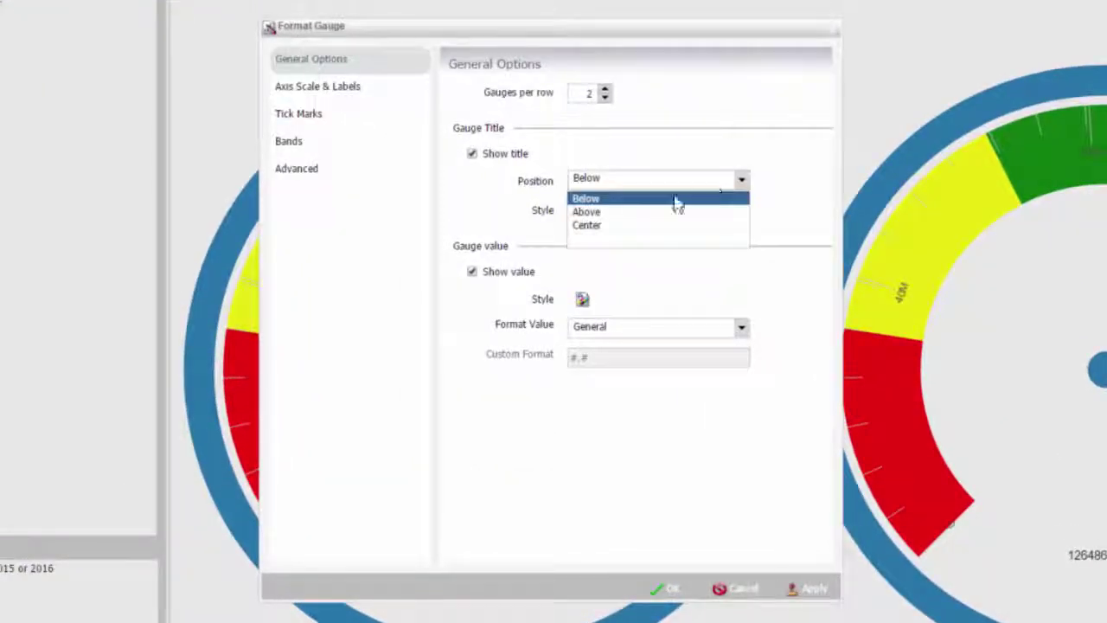
pyautogui.click(626, 212)
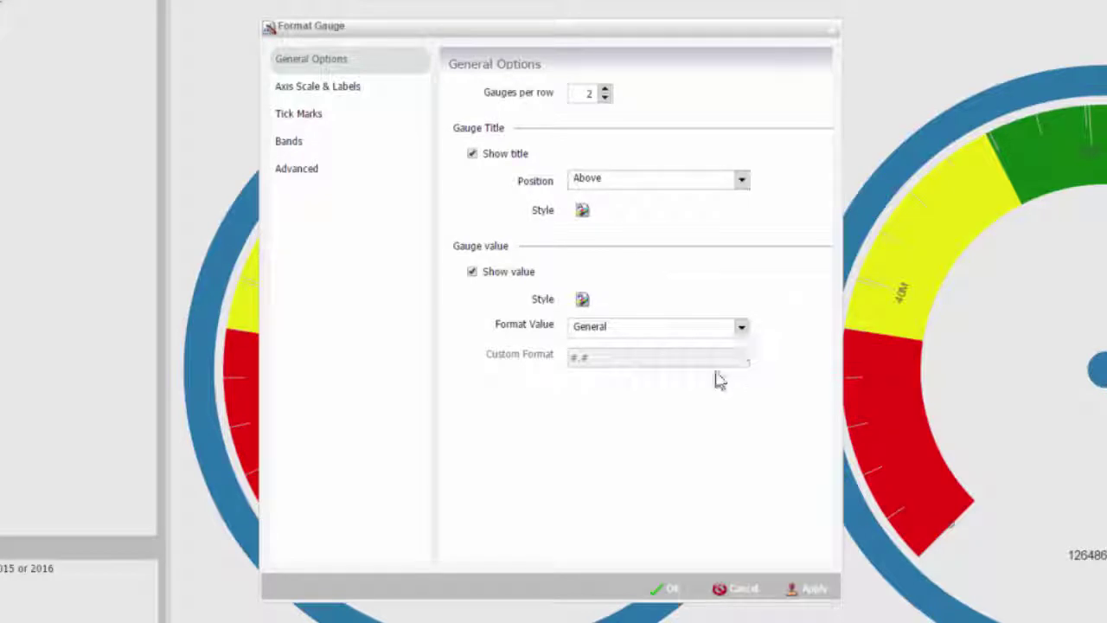
pyautogui.click(582, 209)
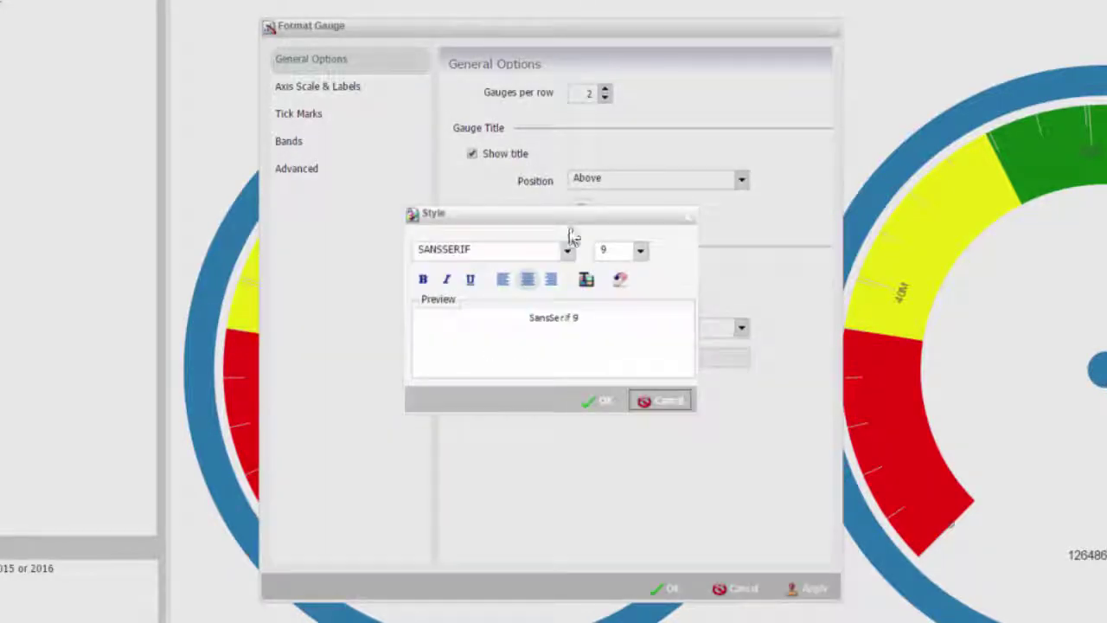
pyautogui.click(640, 253)
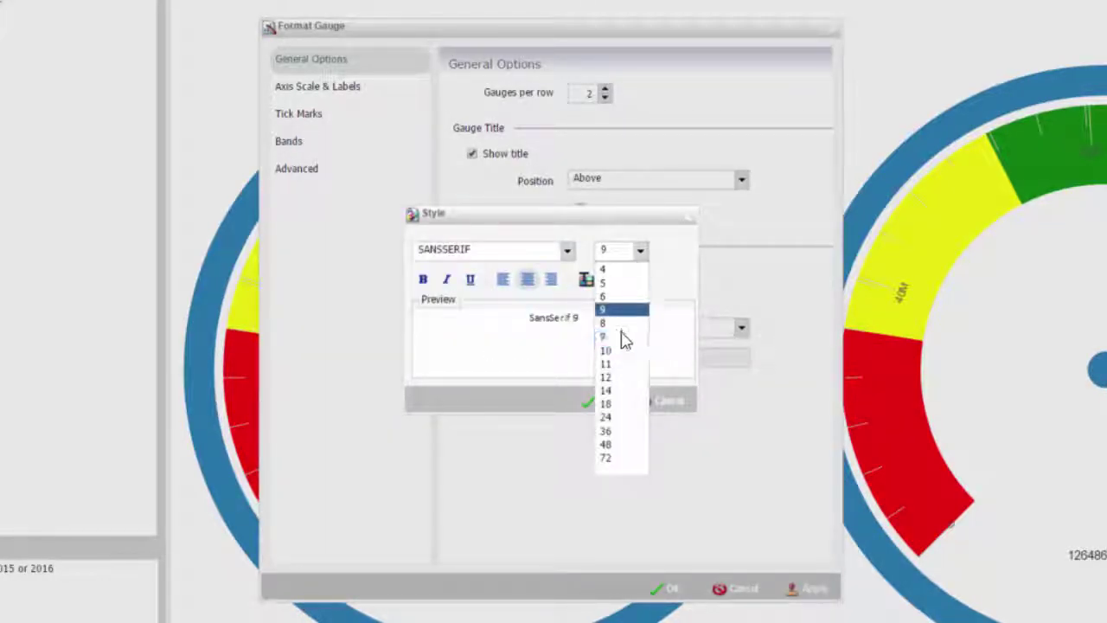
pyautogui.click(624, 405)
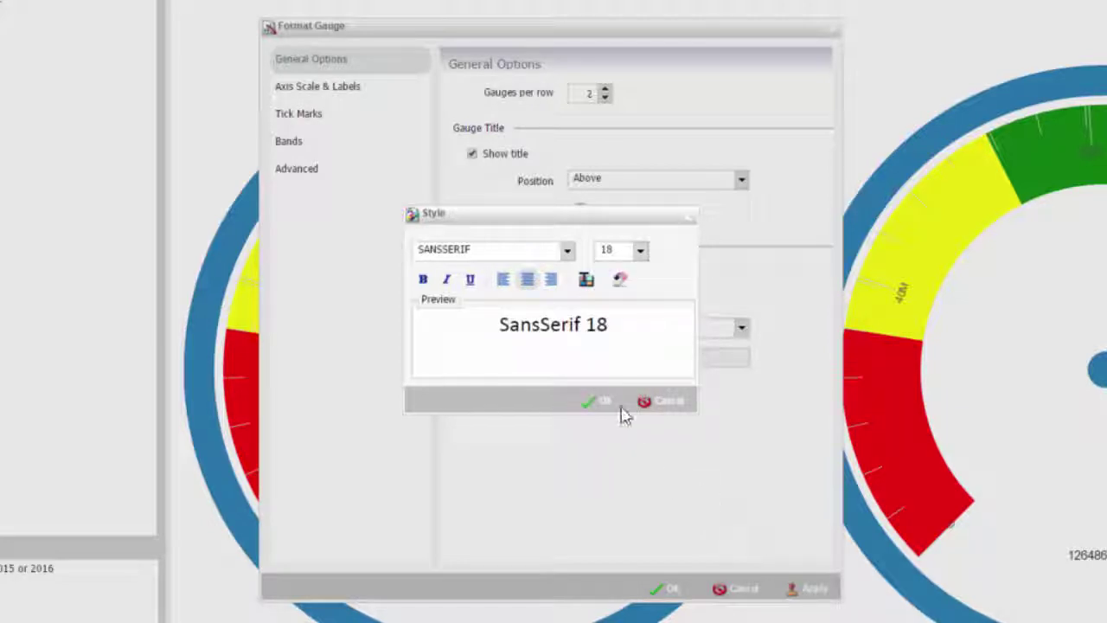
pyautogui.click(602, 401)
pyautogui.click(803, 591)
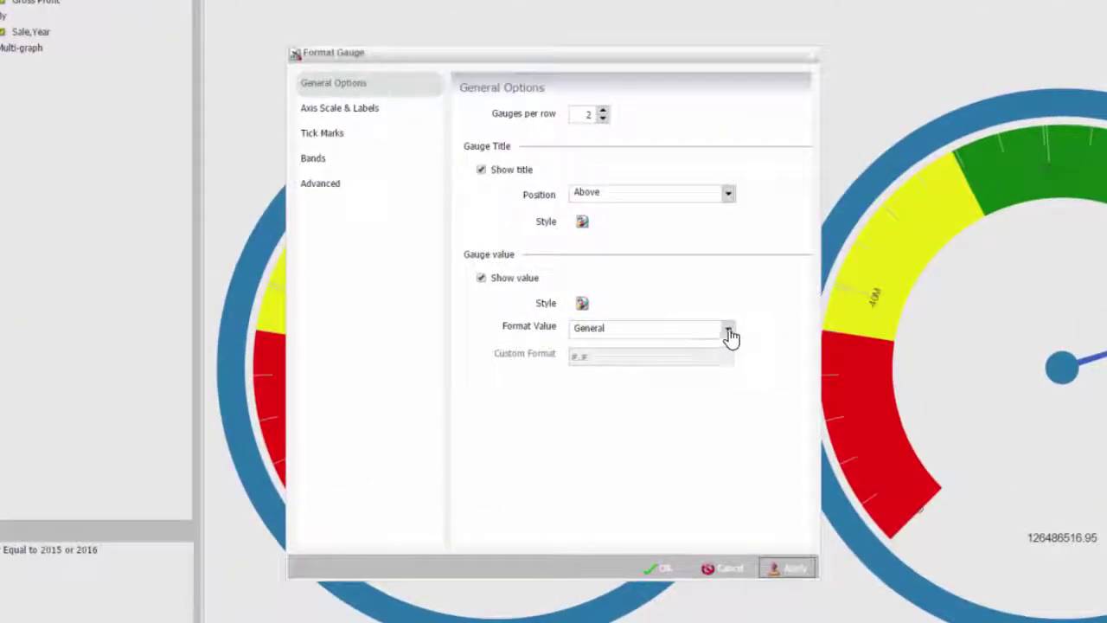
# Step: Format the gauge value as Currency with no decimal and set its font size to 18
pyautogui.click(728, 334)
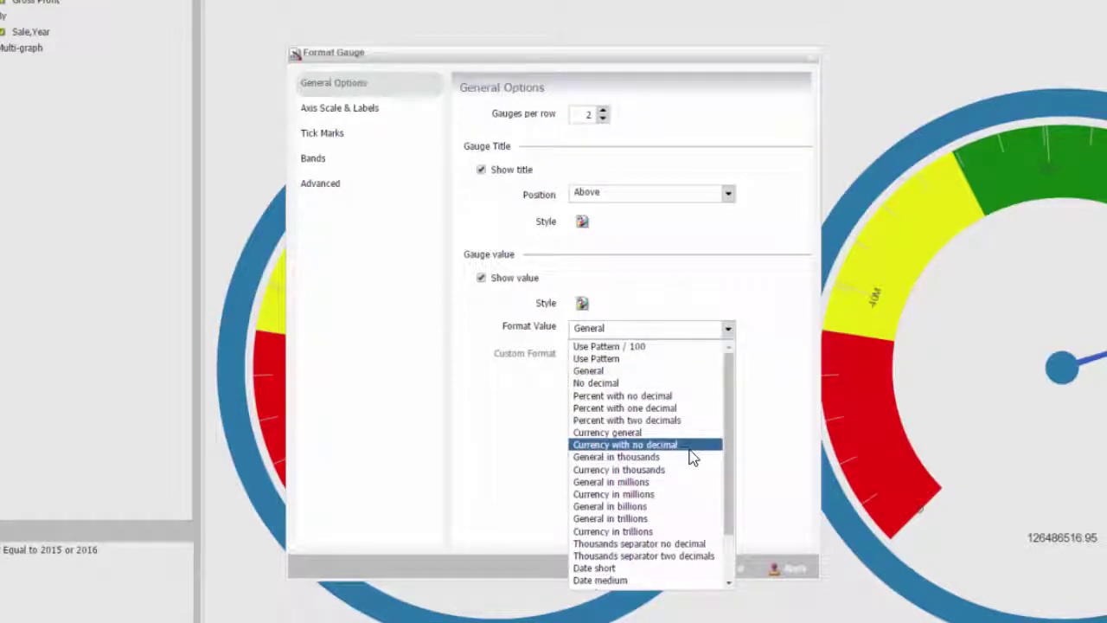
pyautogui.click(623, 444)
pyautogui.click(582, 302)
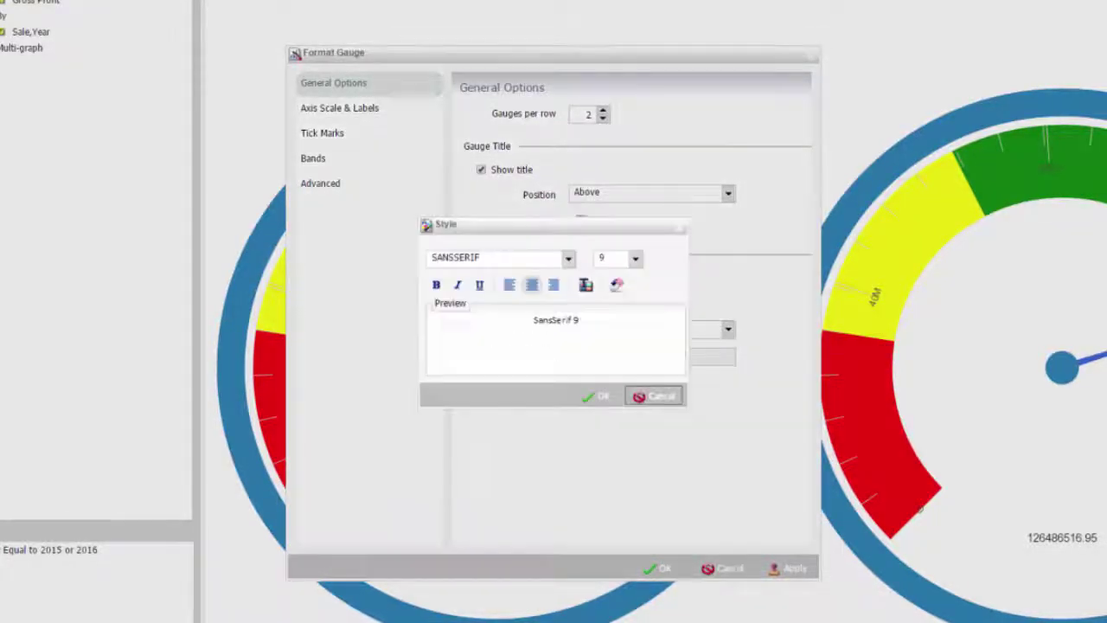
pyautogui.click(635, 258)
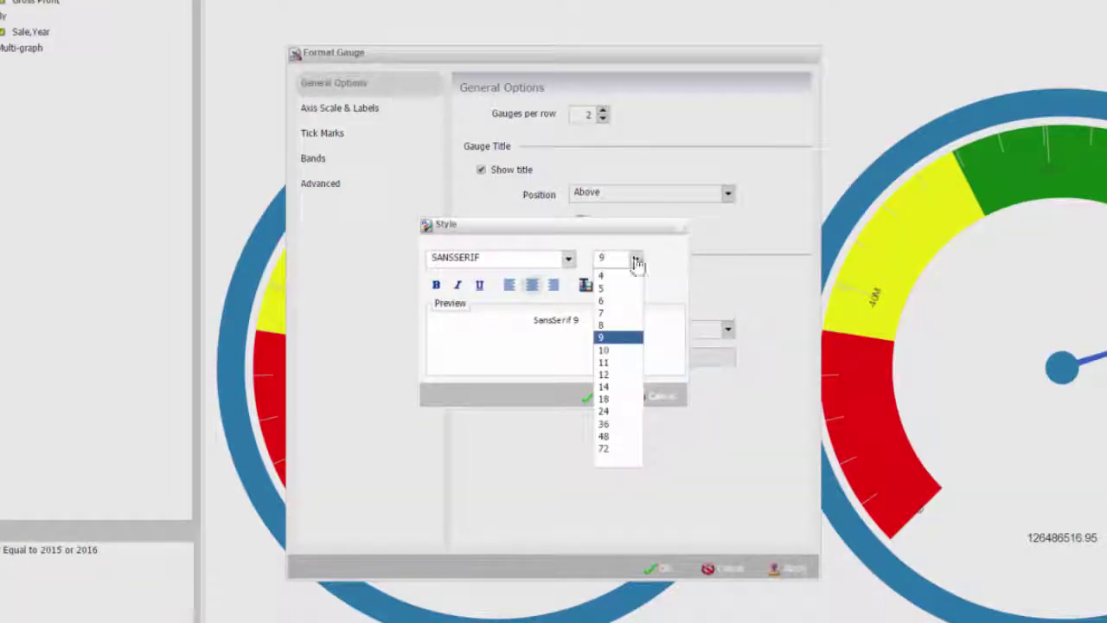
pyautogui.click(614, 398)
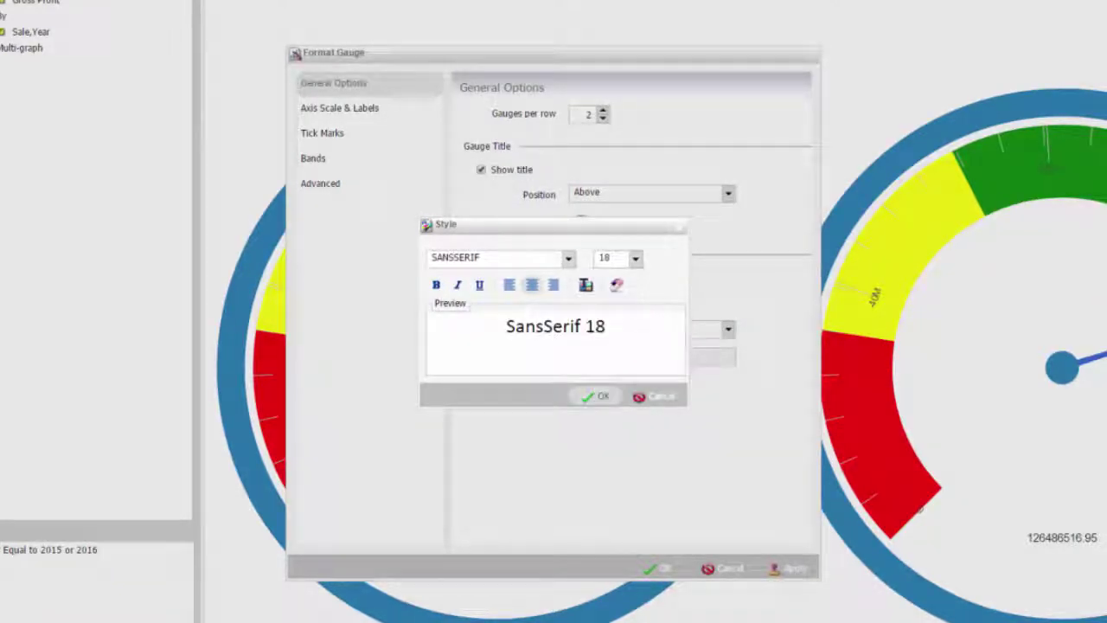
pyautogui.click(595, 398)
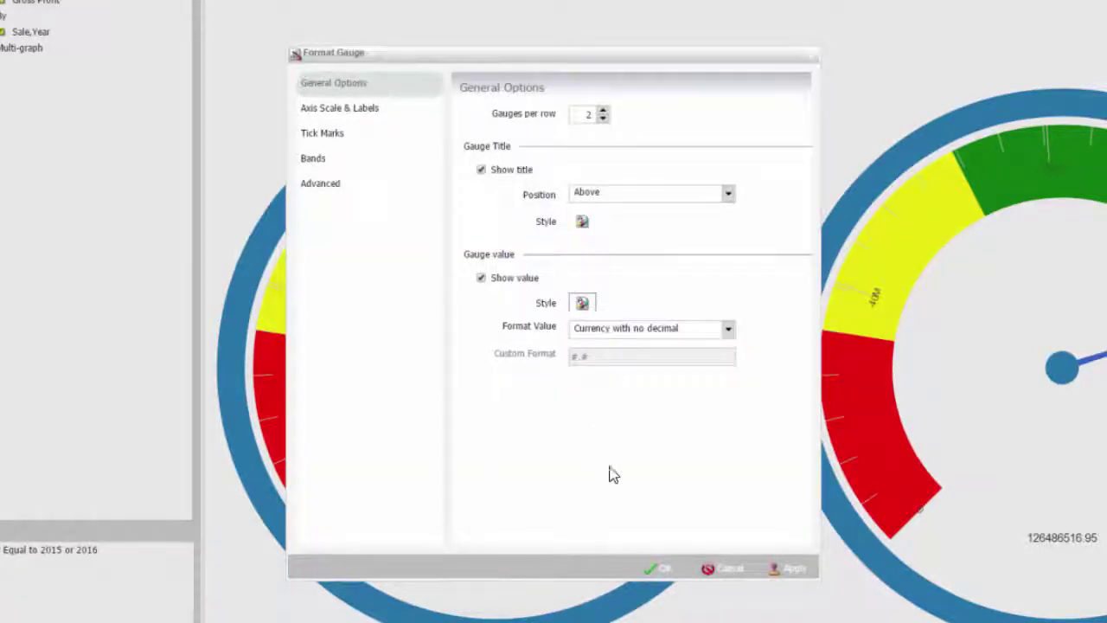
# Step: Apply the gauge value formatting and move the Format Gauge dialog clear of both gauges
pyautogui.click(782, 571)
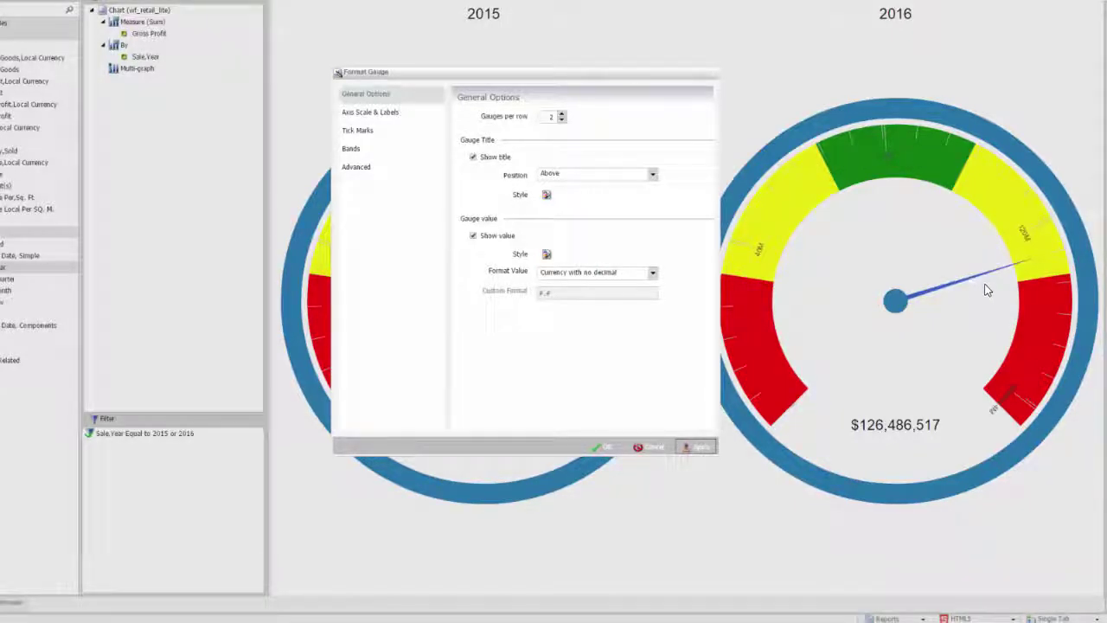
pyautogui.moveTo(602, 79); pyautogui.dragTo(801, 74)
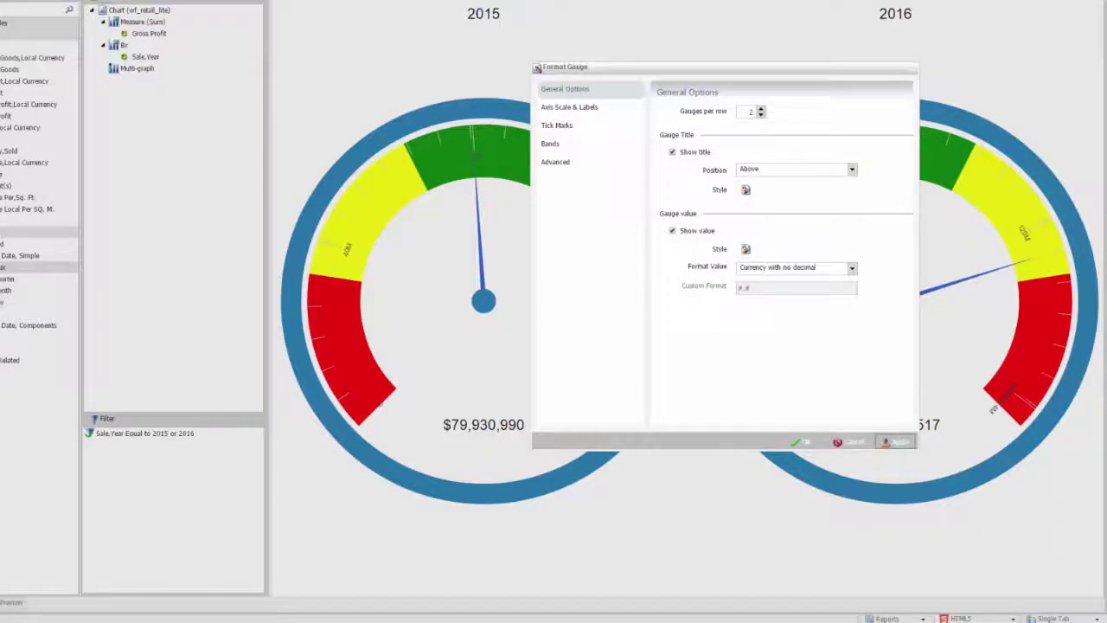
pyautogui.moveTo(715, 67); pyautogui.dragTo(177, 0)
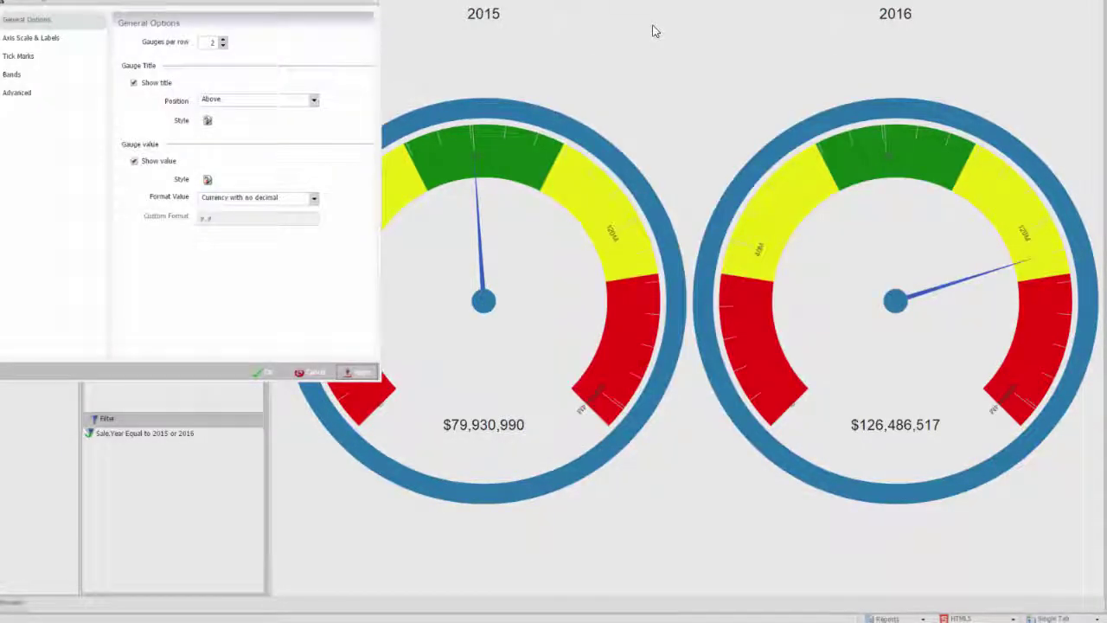
# Step: Set the border color and solid fill color of gauge Band 2 to red and apply the change
pyautogui.click(40, 76)
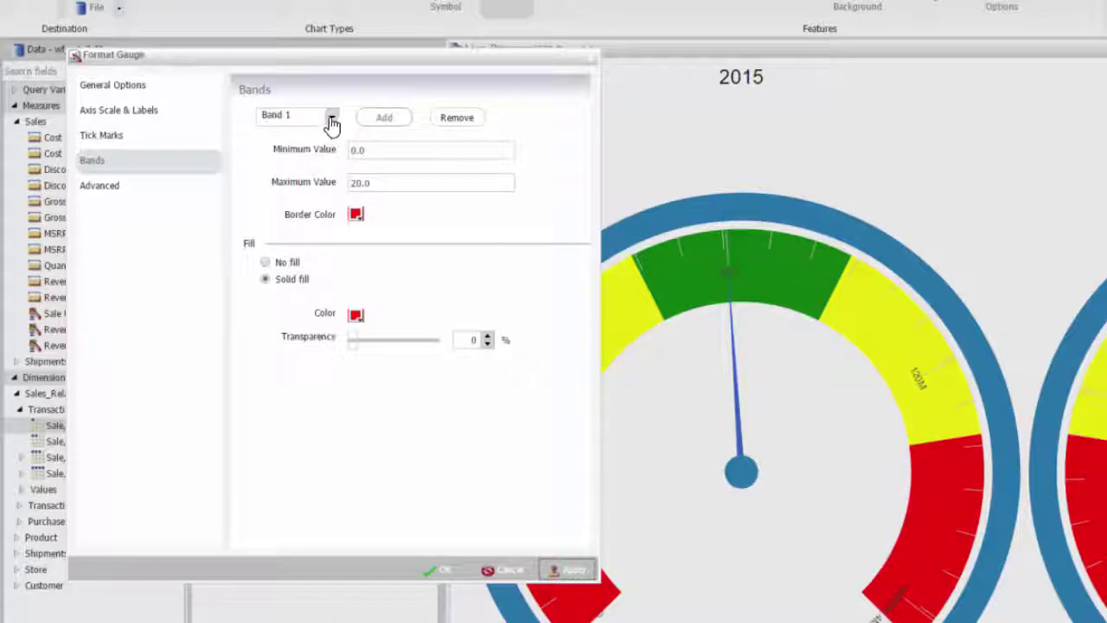
pyautogui.click(332, 123)
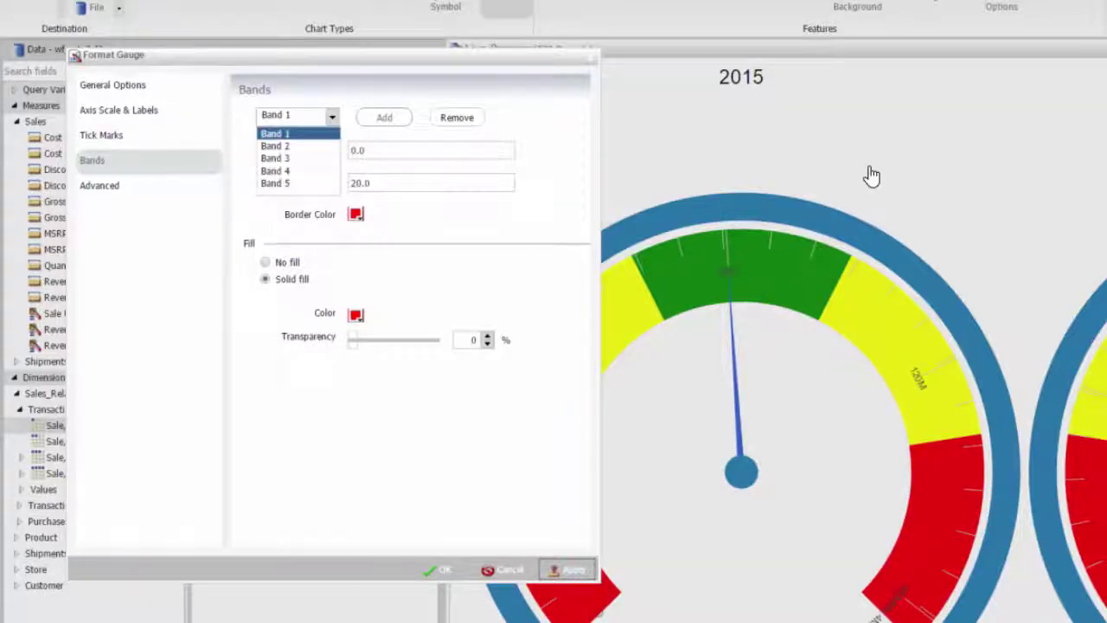
pyautogui.click(289, 144)
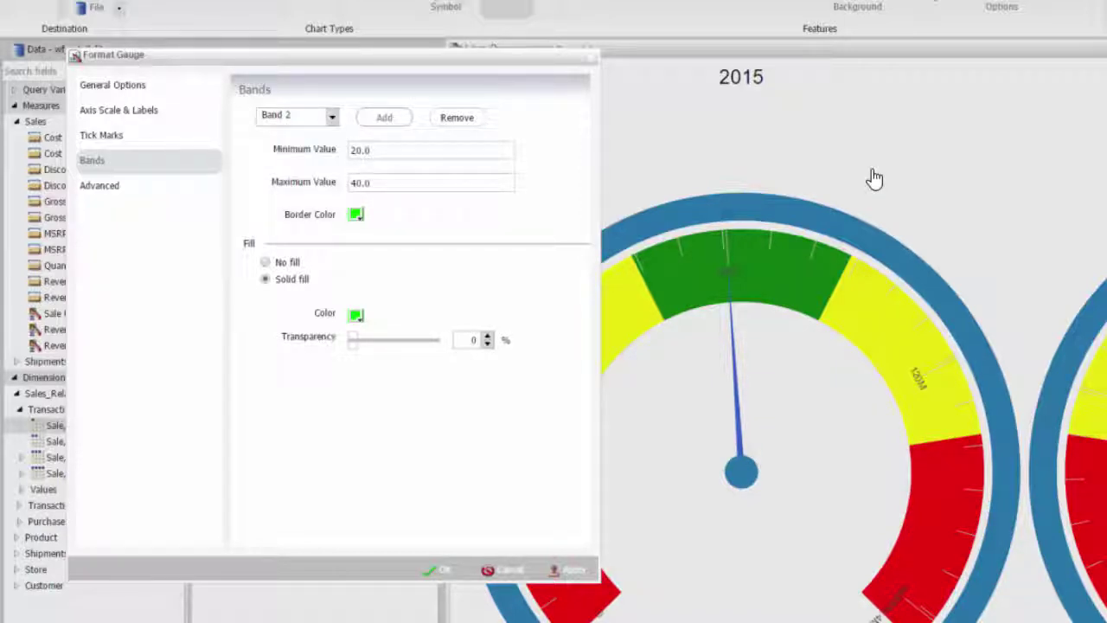
pyautogui.click(354, 215)
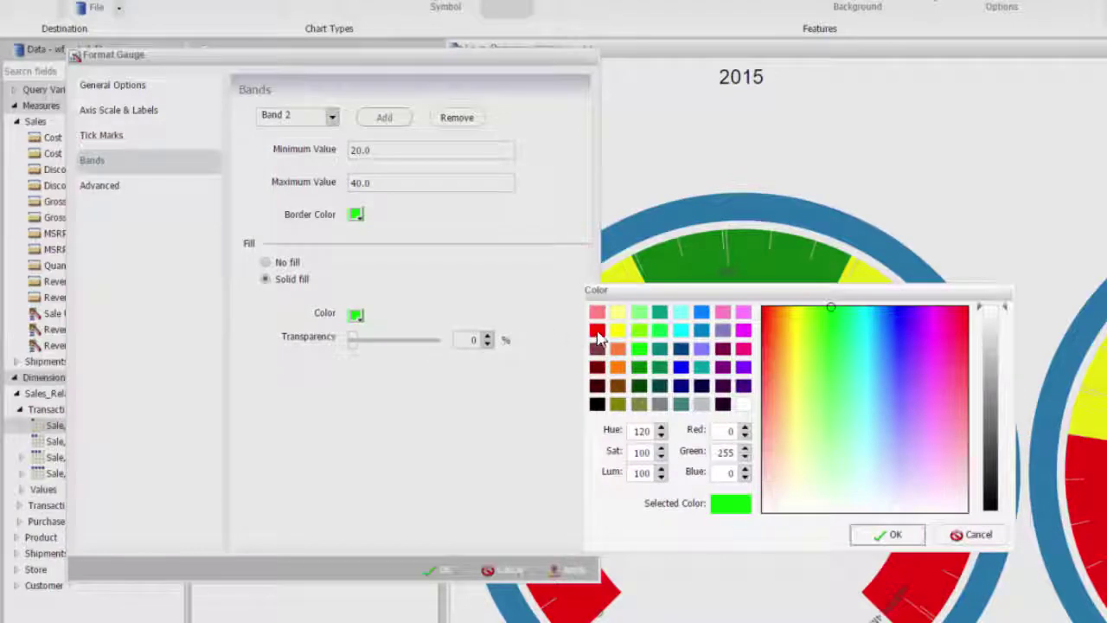
pyautogui.click(597, 331)
pyautogui.click(904, 536)
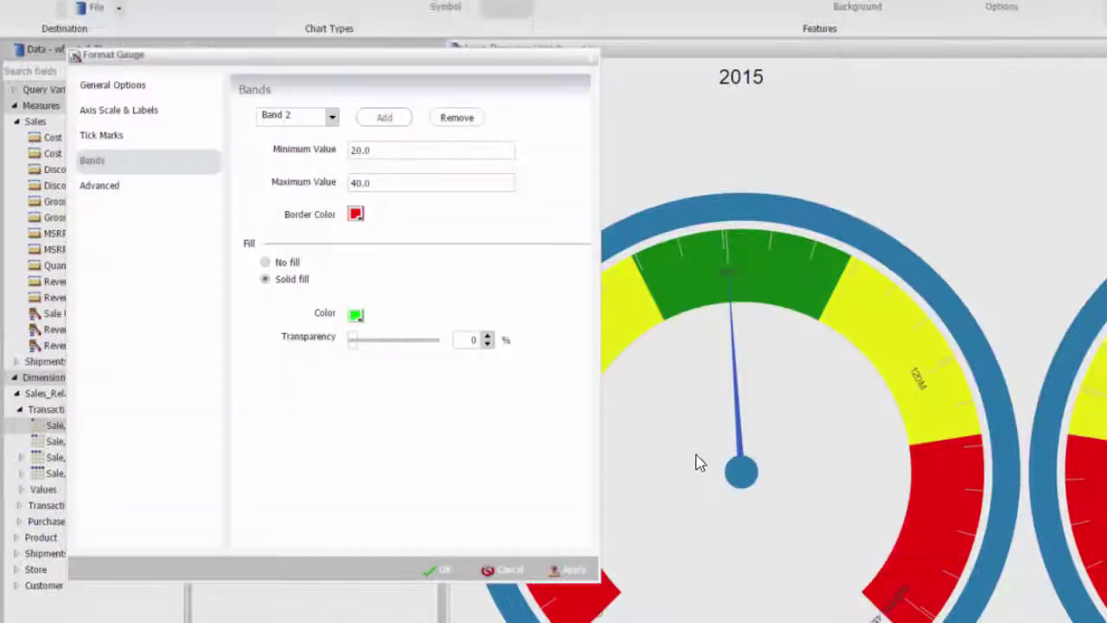
pyautogui.click(355, 313)
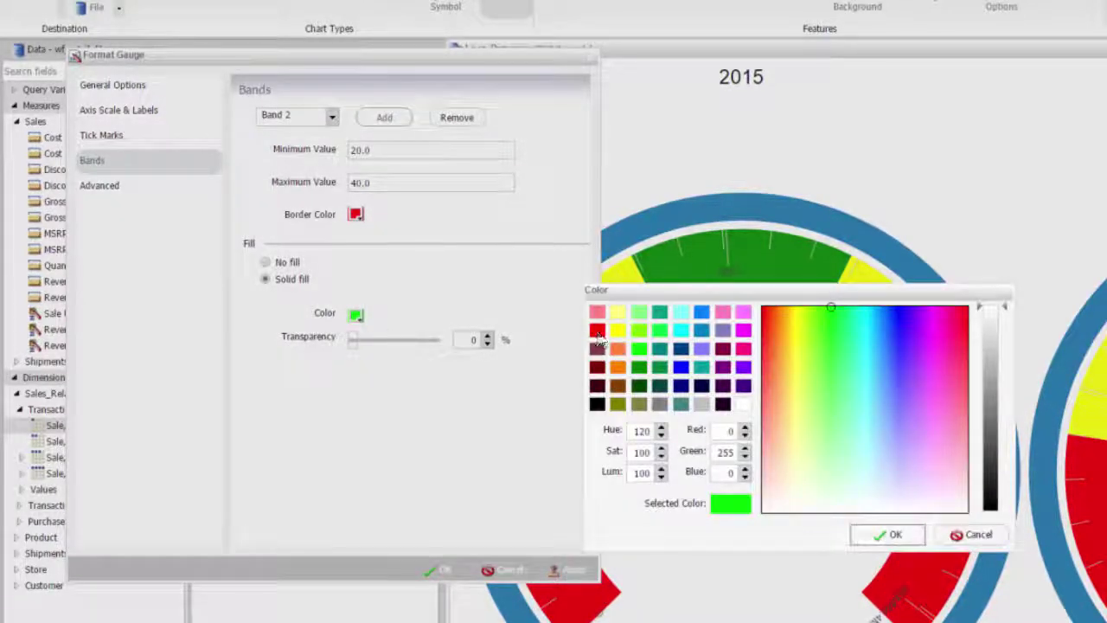
pyautogui.click(596, 331)
pyautogui.click(874, 534)
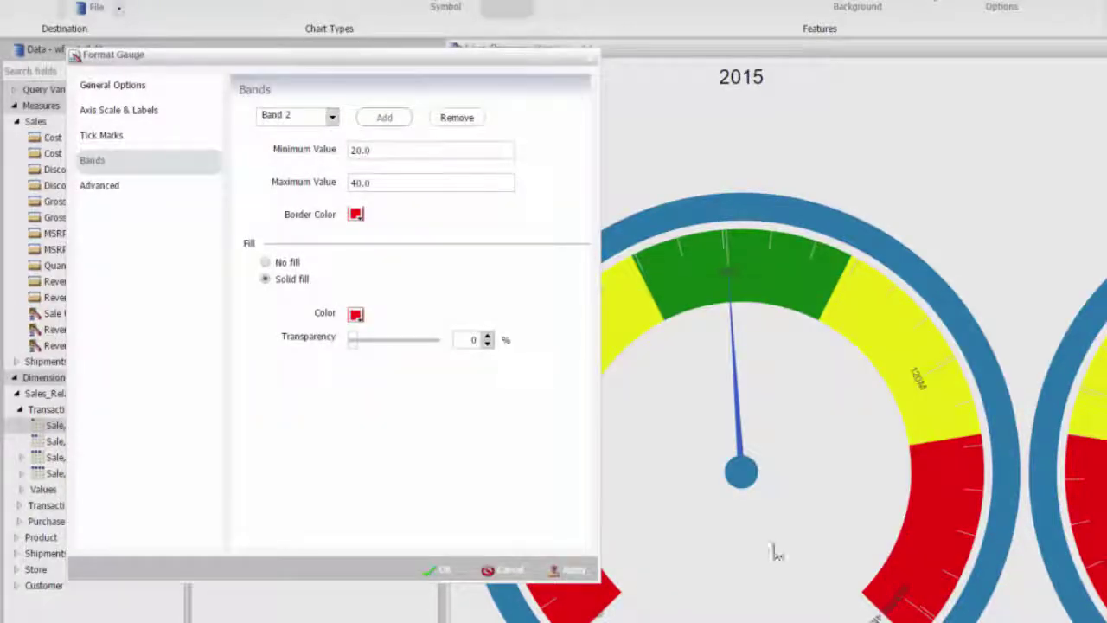
pyautogui.click(573, 570)
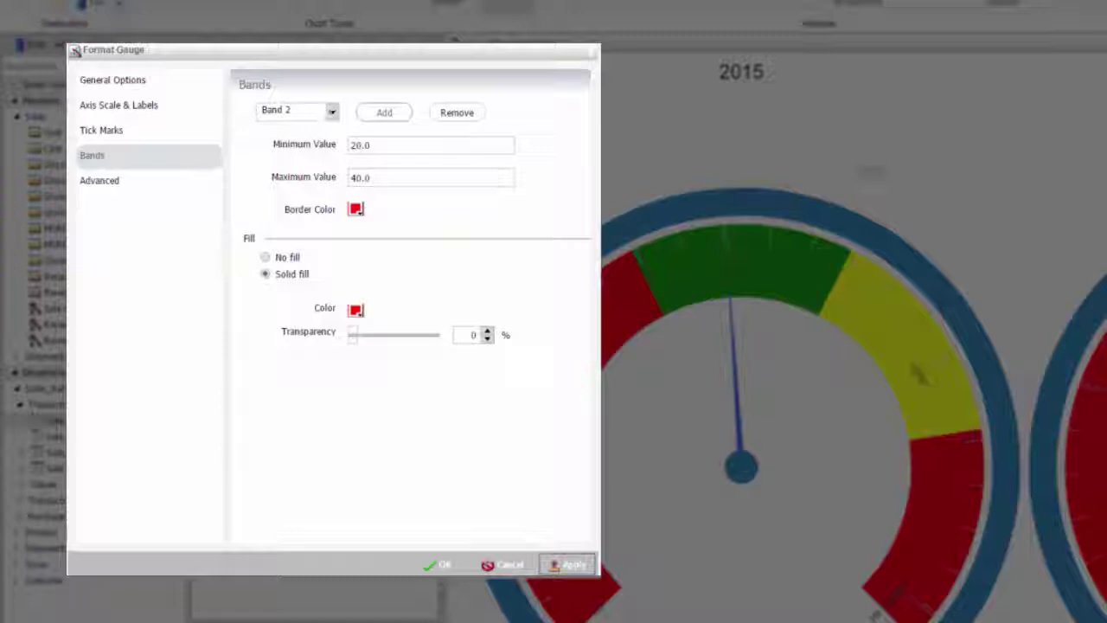
# Step: Accept yellow as the border and fill color of gauge Band 3 and apply it
pyautogui.click(331, 112)
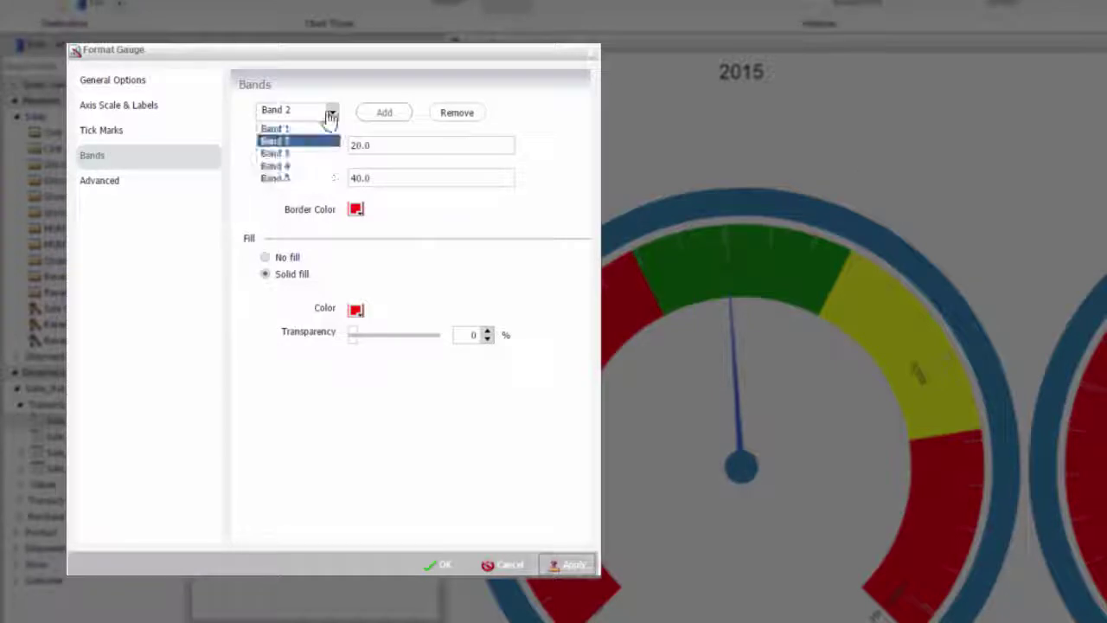
pyautogui.click(311, 153)
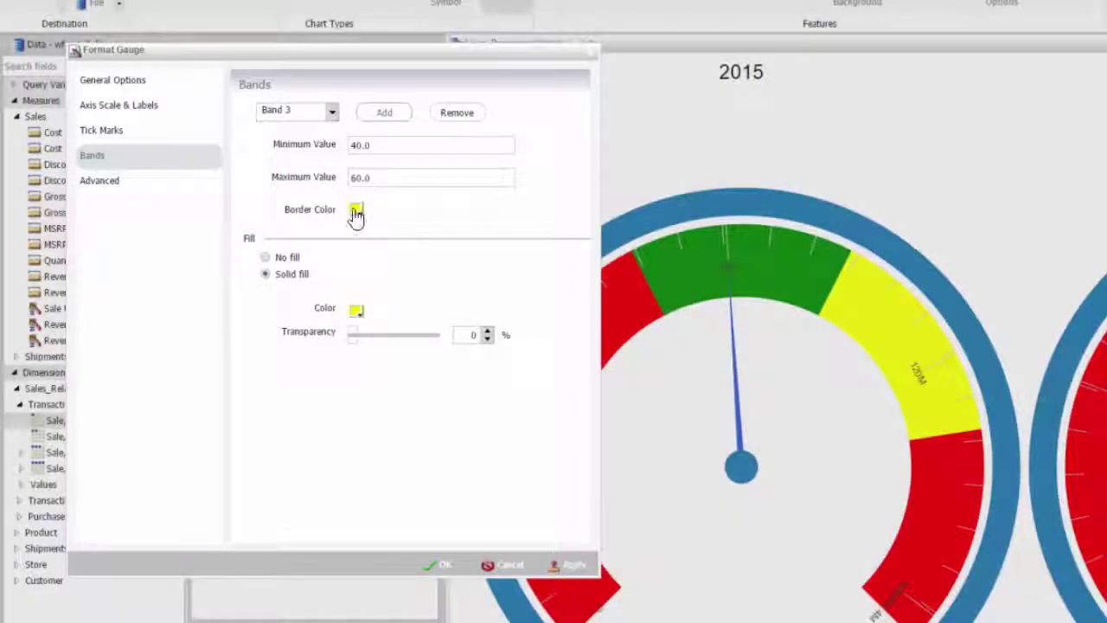
pyautogui.click(356, 211)
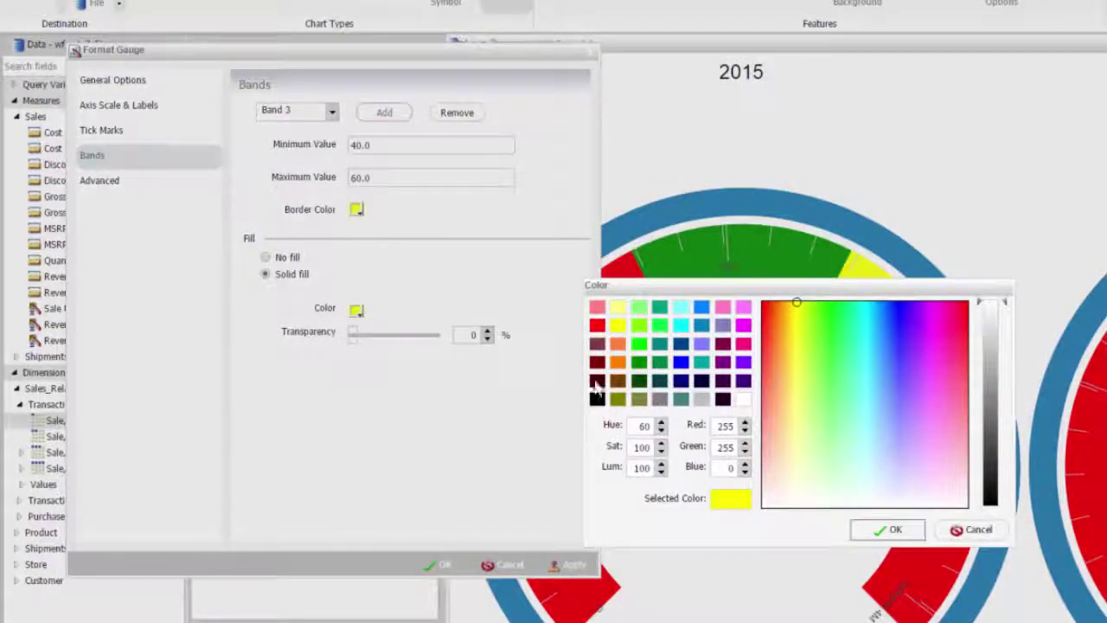
pyautogui.click(863, 533)
pyautogui.click(356, 311)
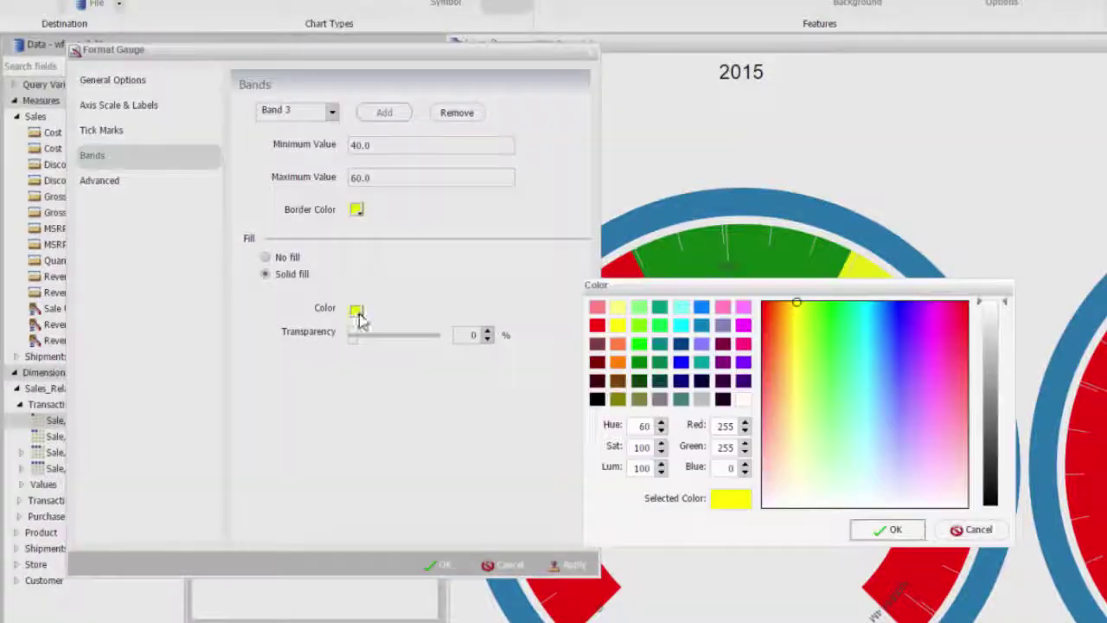
pyautogui.click(893, 530)
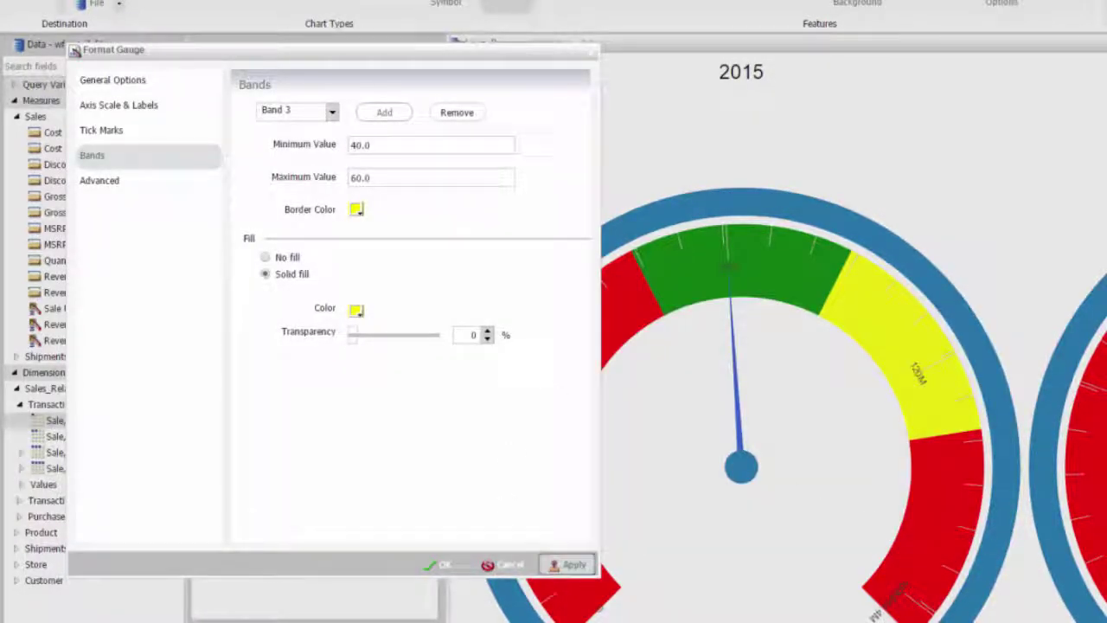
pyautogui.click(567, 564)
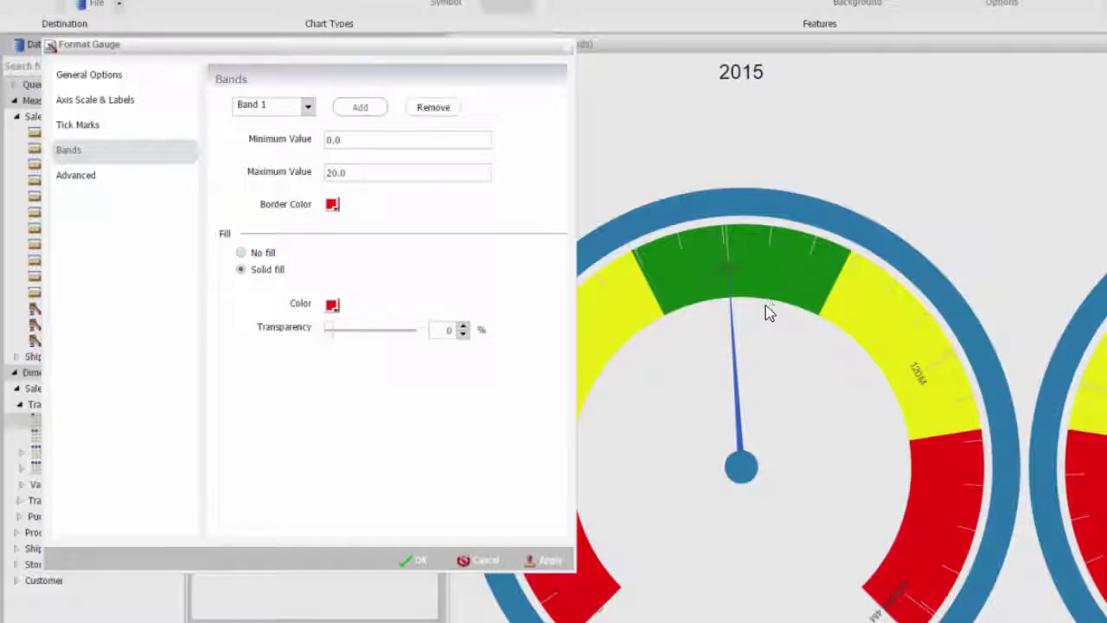
# Step: Change gauge Band 3's border and fill colors to yellow, then apply and accept the gauge formatting
pyautogui.click(309, 115)
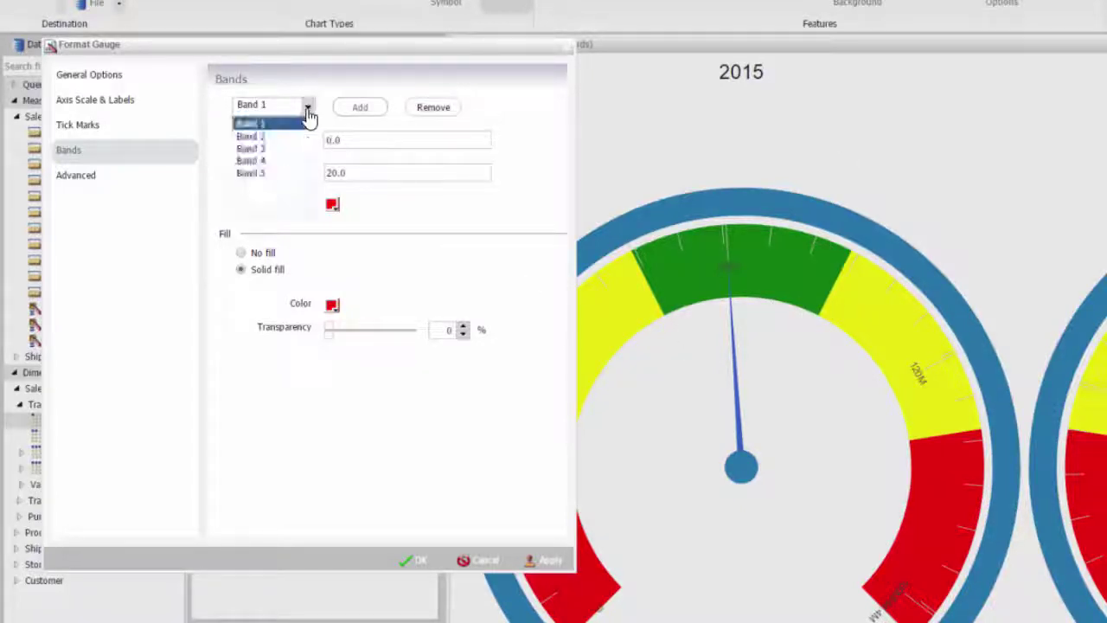
pyautogui.click(272, 148)
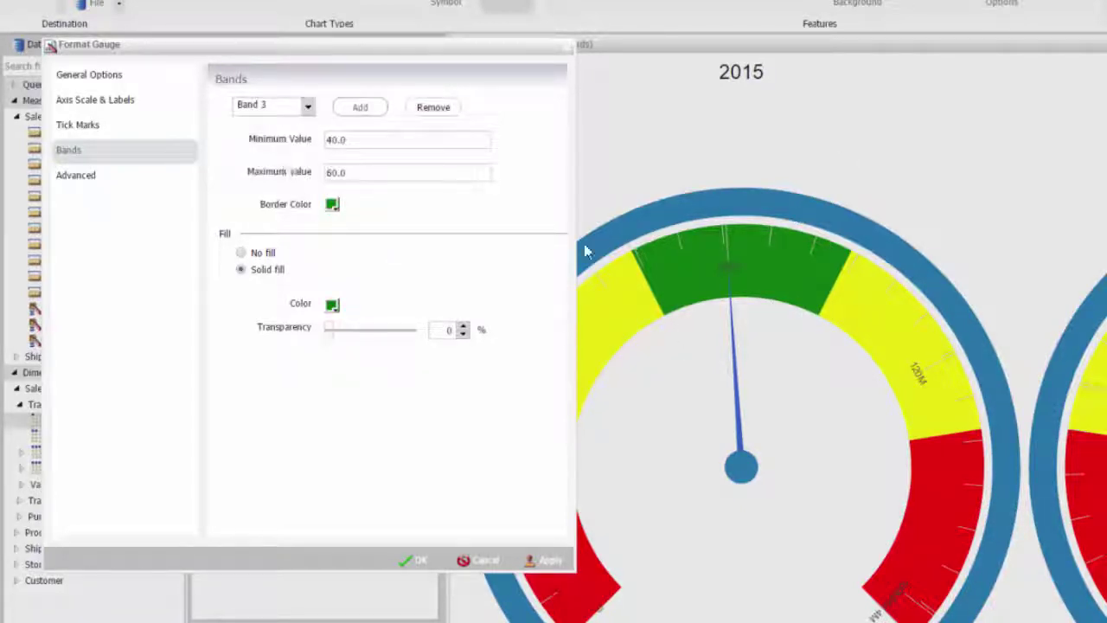
pyautogui.click(332, 204)
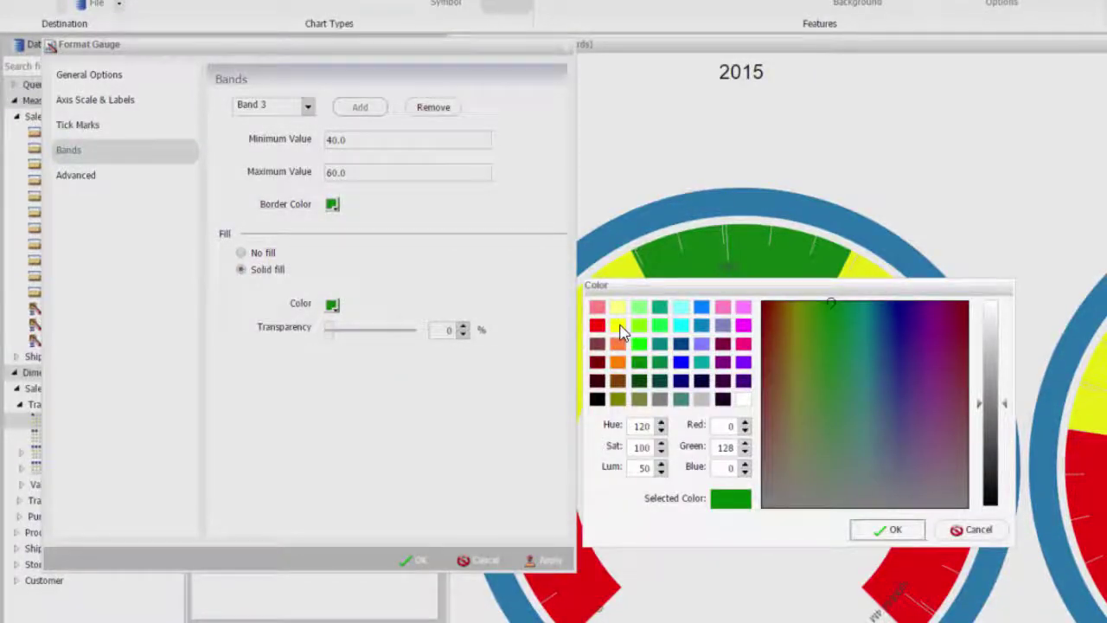
pyautogui.click(619, 328)
pyautogui.click(886, 529)
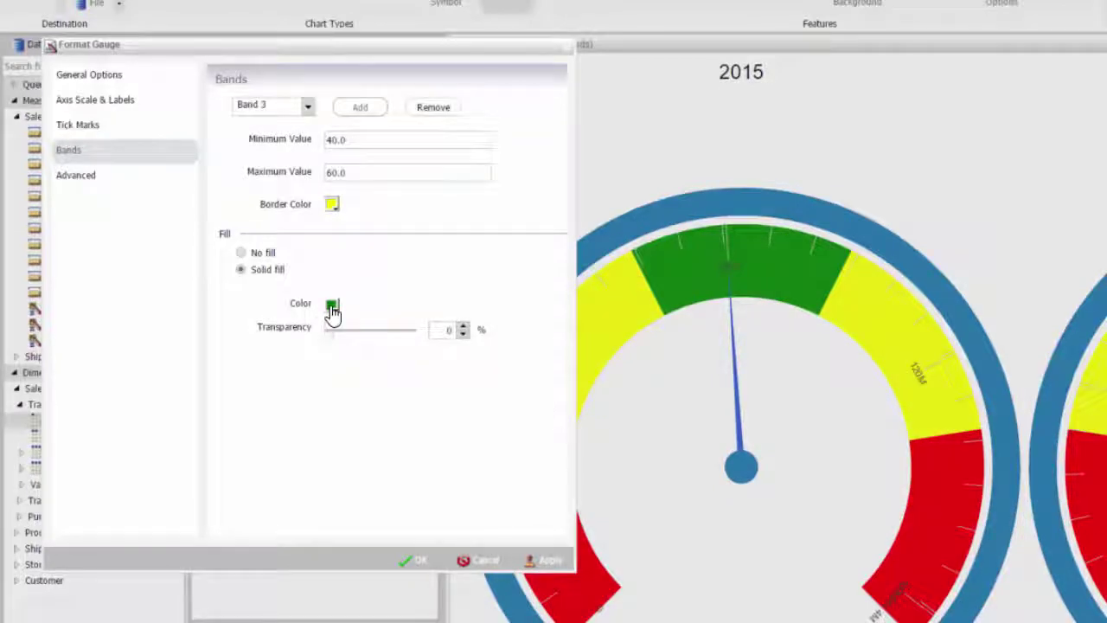
pyautogui.click(332, 304)
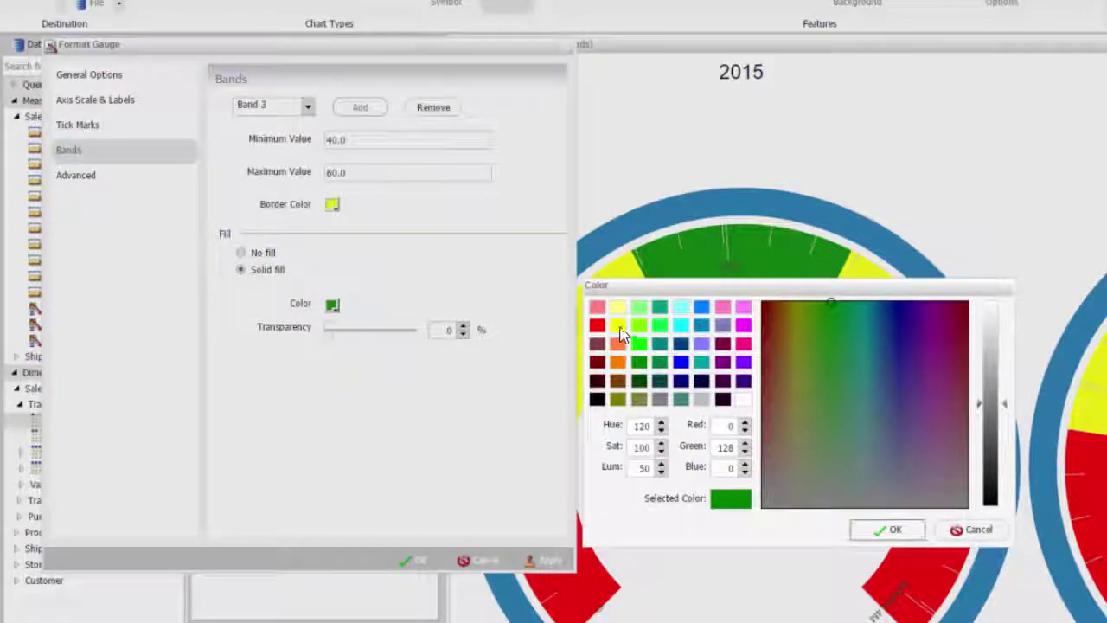
pyautogui.click(619, 328)
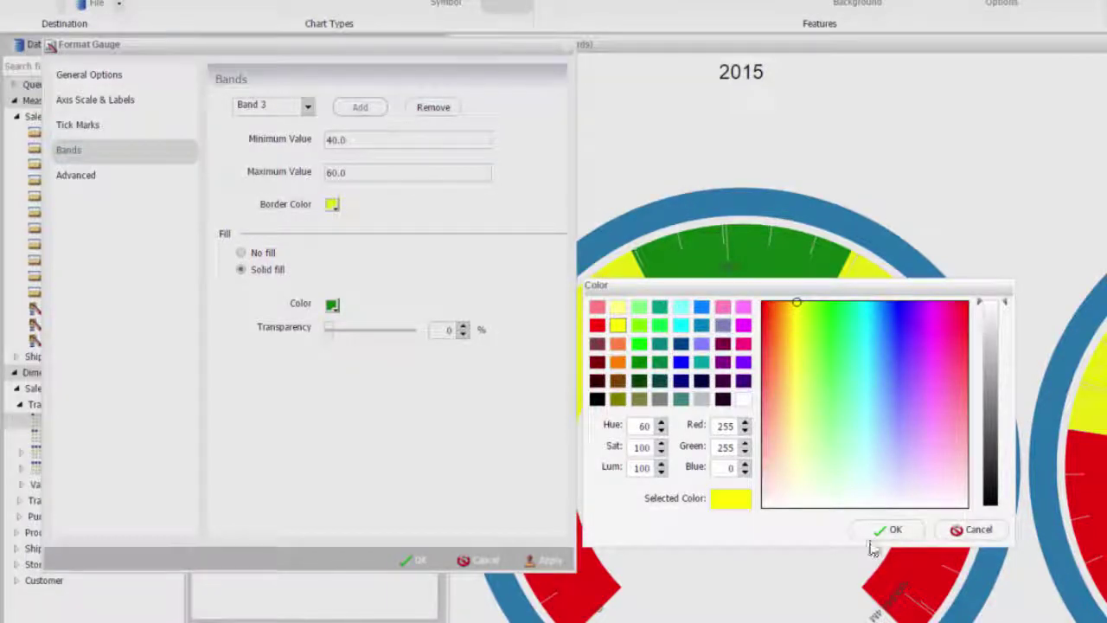
pyautogui.click(878, 527)
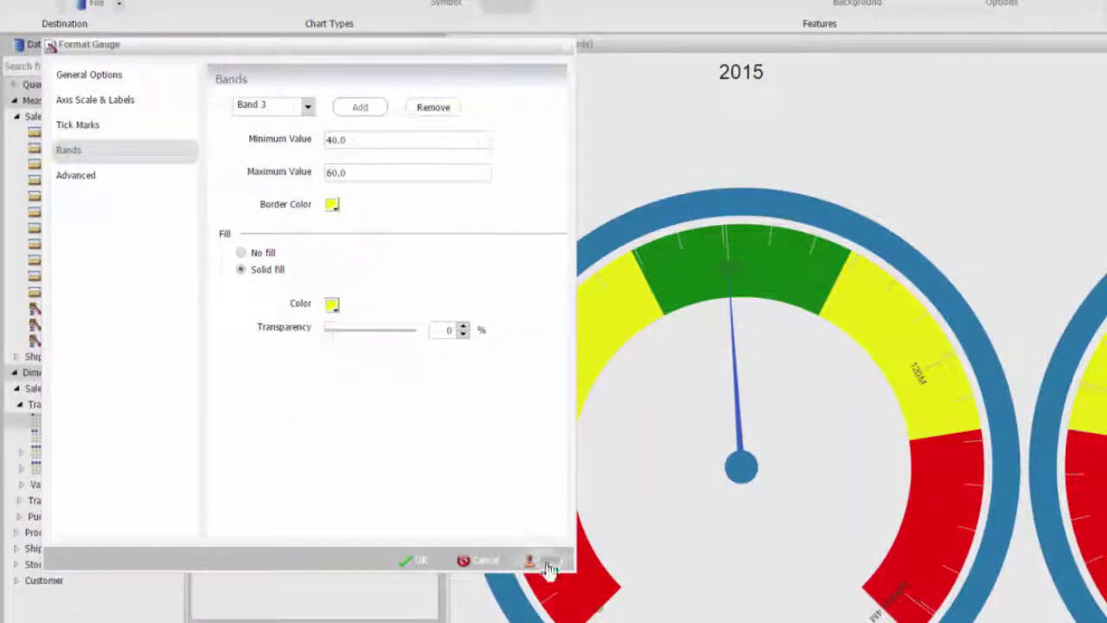
pyautogui.click(549, 568)
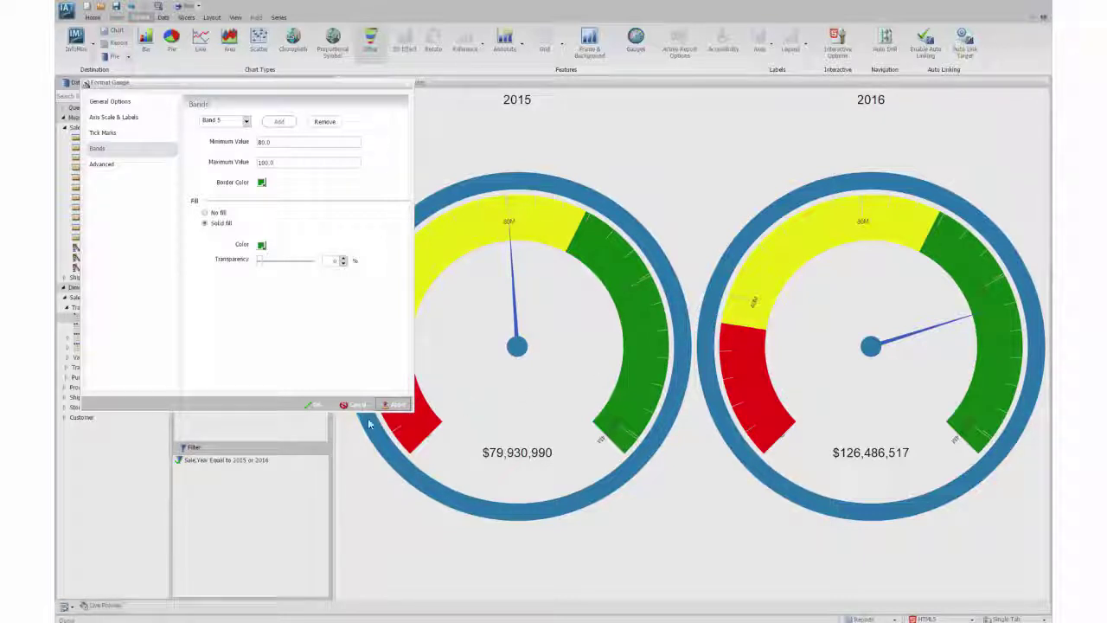
pyautogui.click(313, 405)
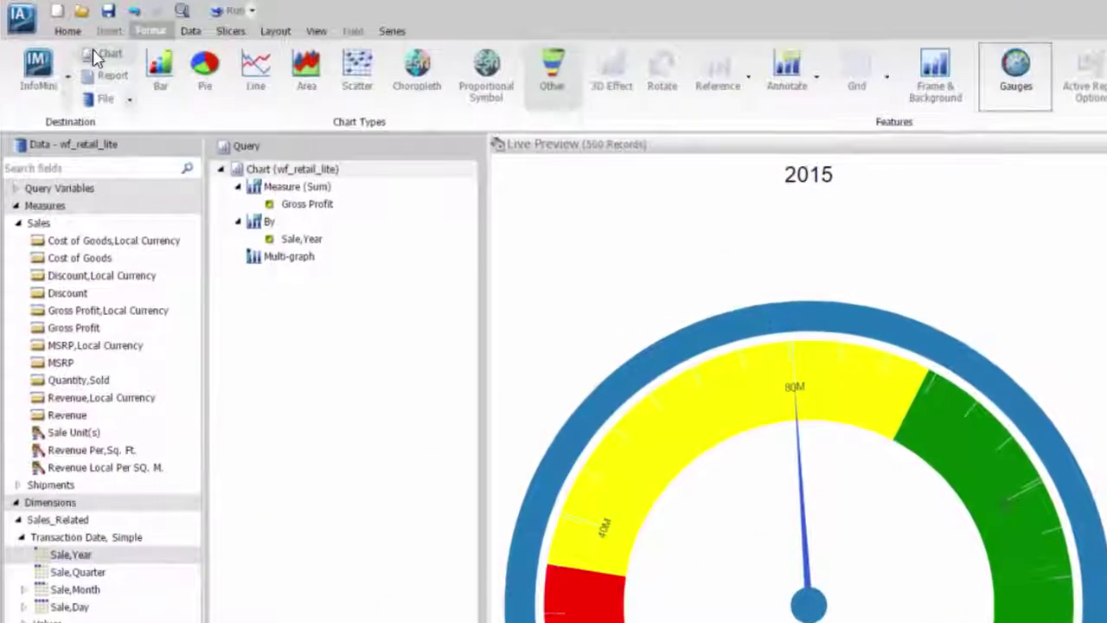
# Step: Add a page header reading "Gross Profit Year to Year" with &STORENAME on the second line
pyautogui.click(69, 35)
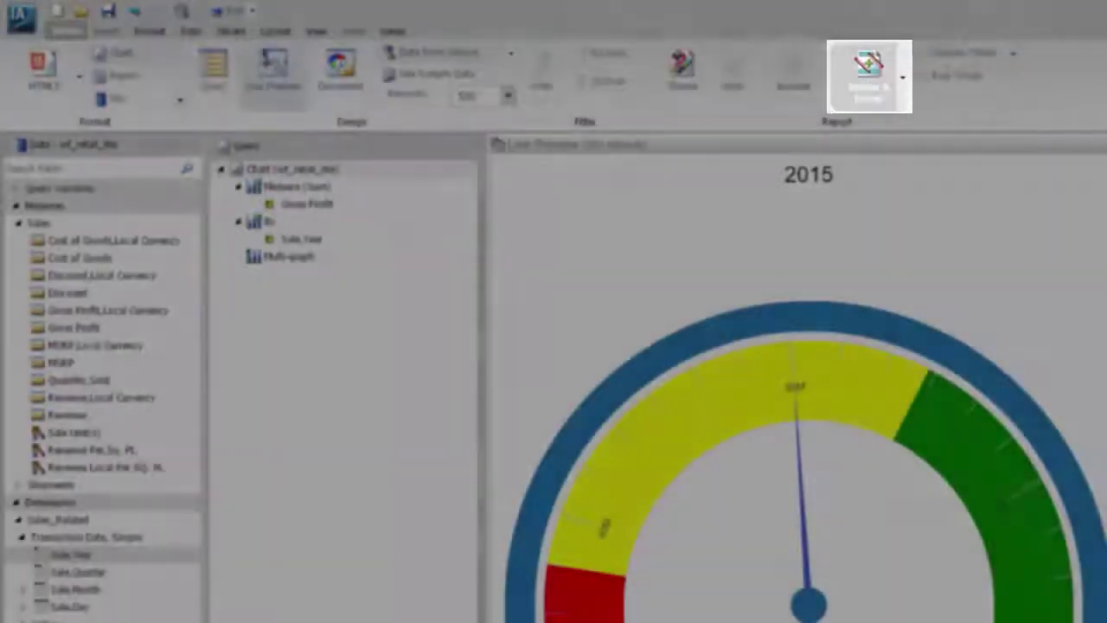
pyautogui.click(869, 74)
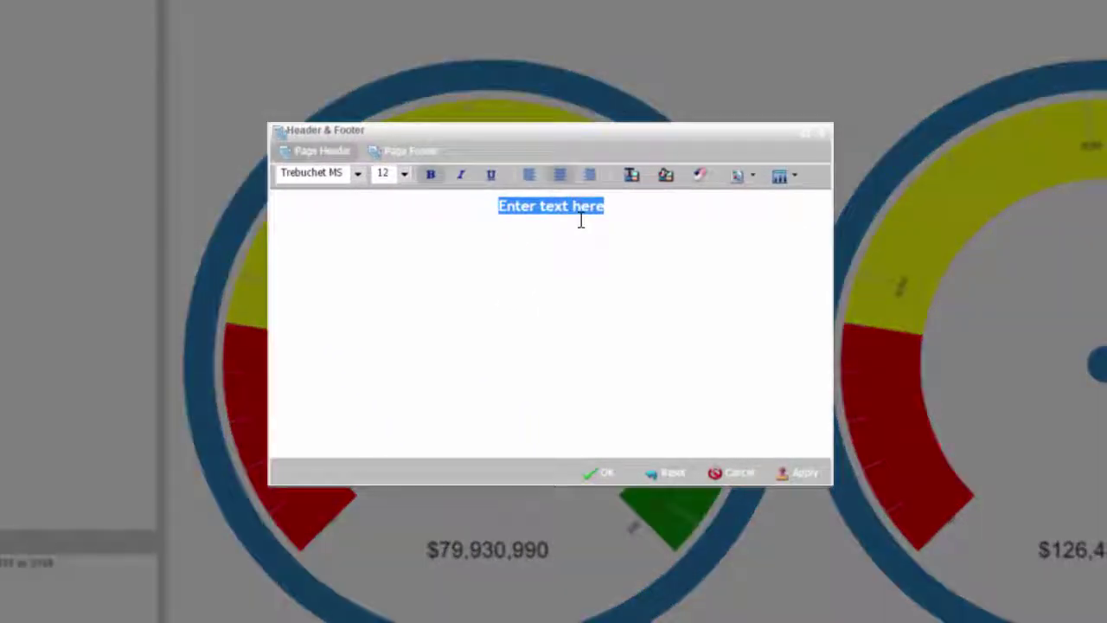
pyautogui.write('Gross ')
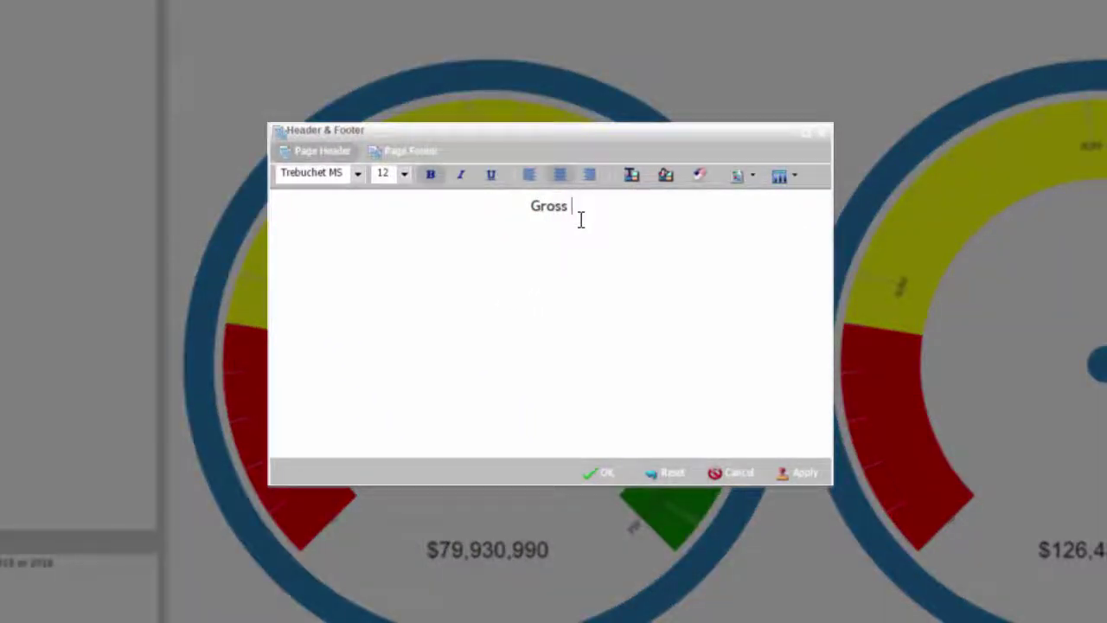
pyautogui.write('Profit Ye')
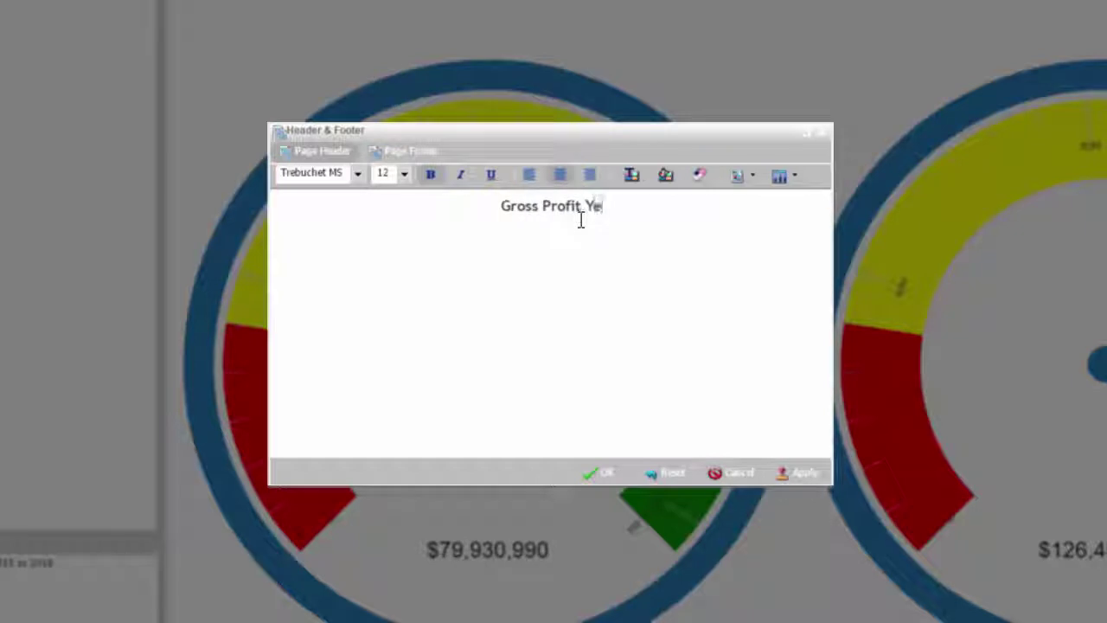
pyautogui.write('ar to ')
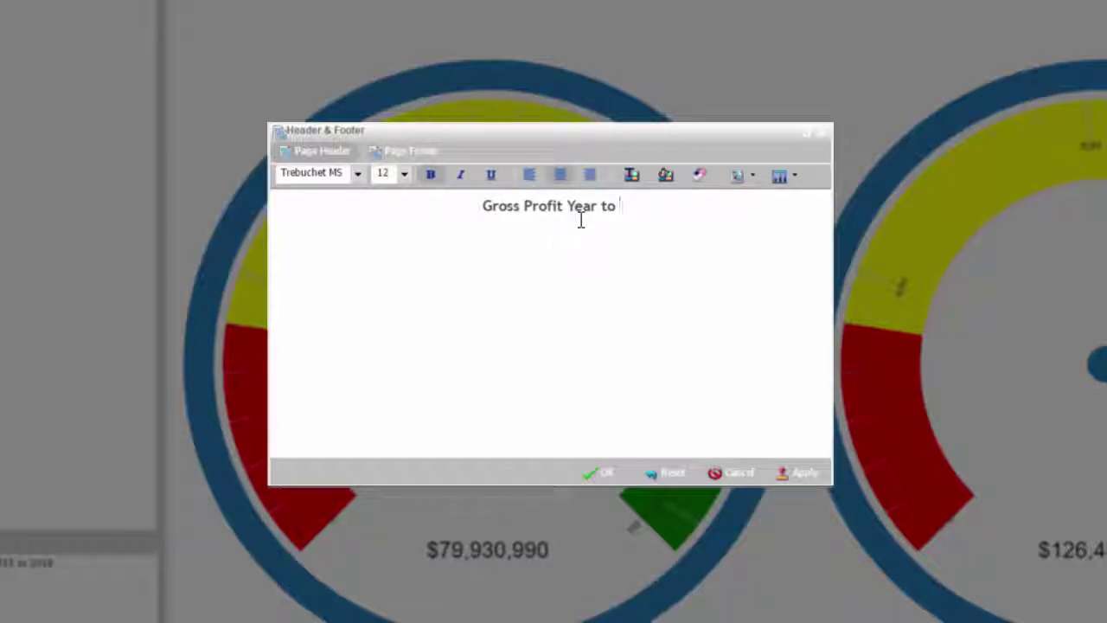
pyautogui.write('Year')
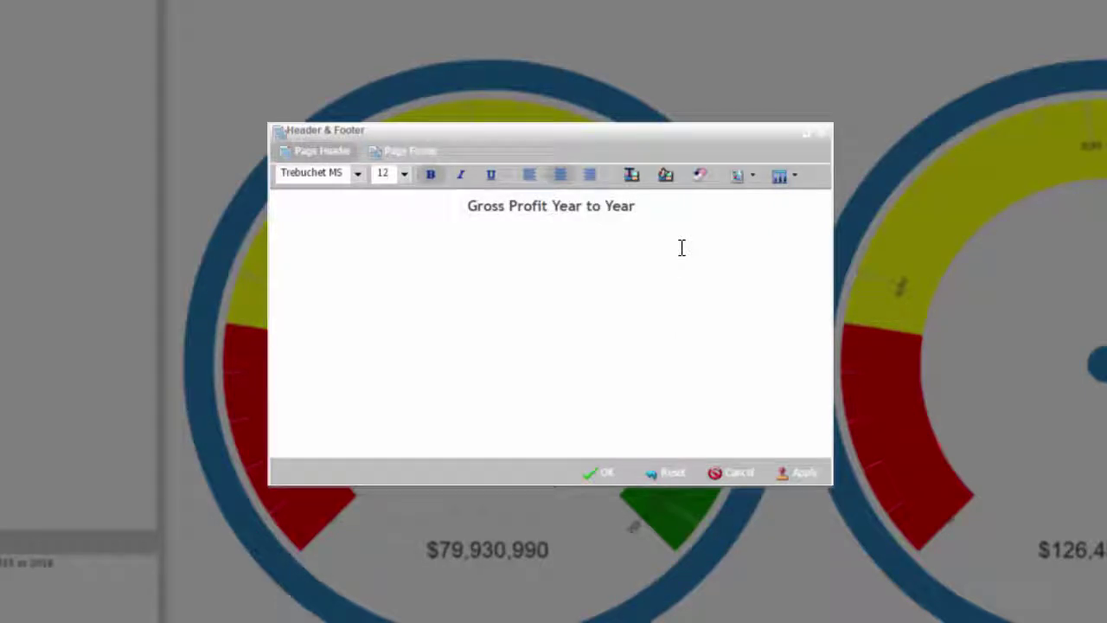
pyautogui.write('&STORENAME')
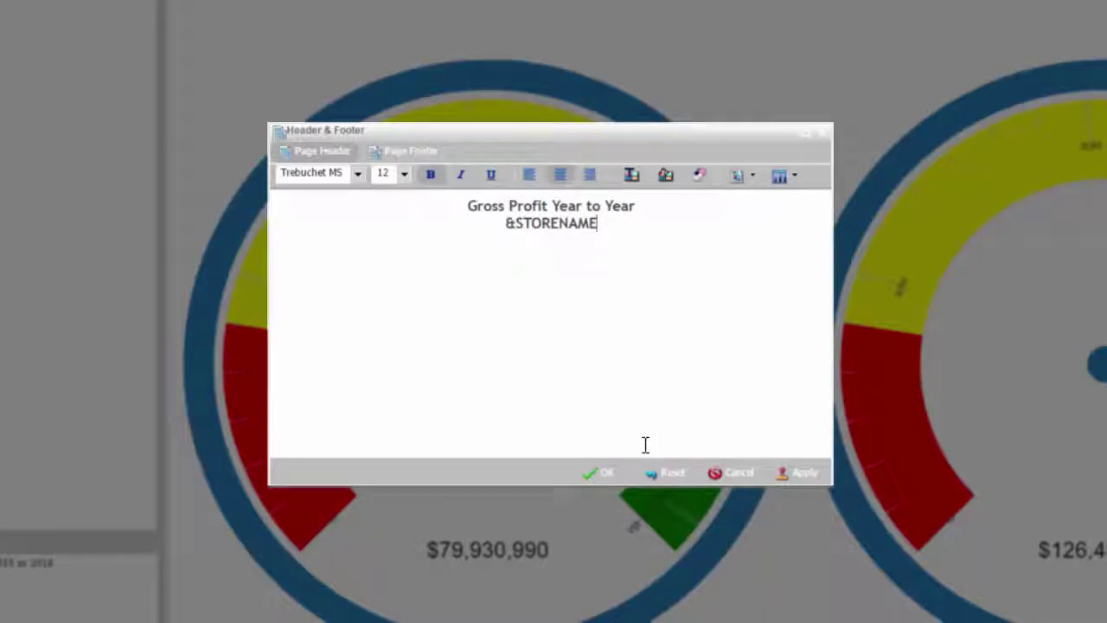
pyautogui.click(605, 474)
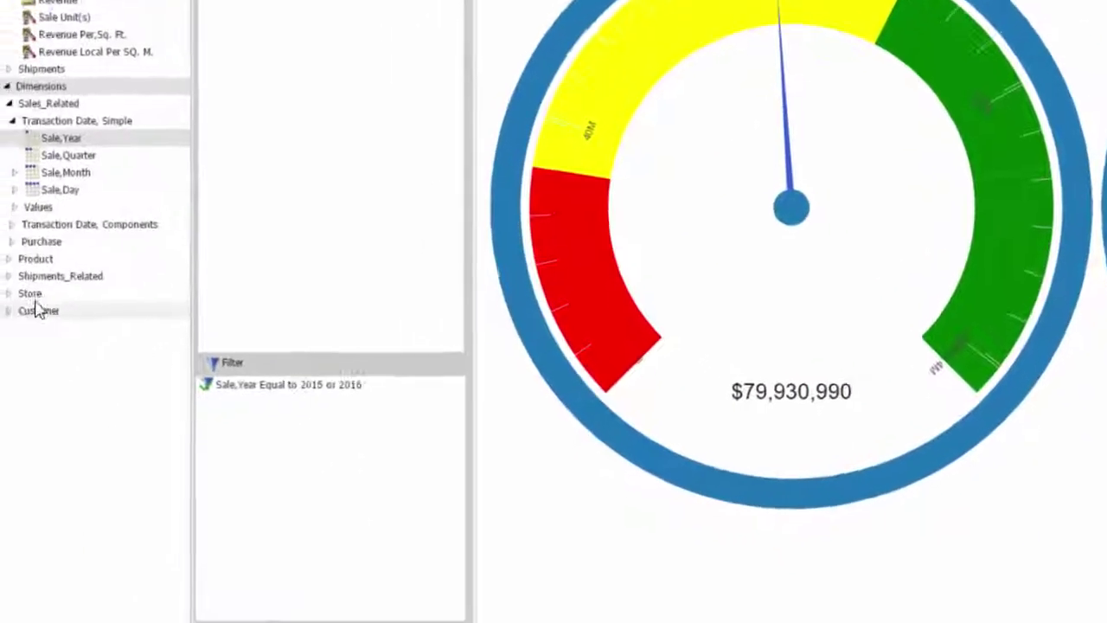
# Step: Add the Store Name field from the Store dimension to the chart's filters
pyautogui.click(17, 287)
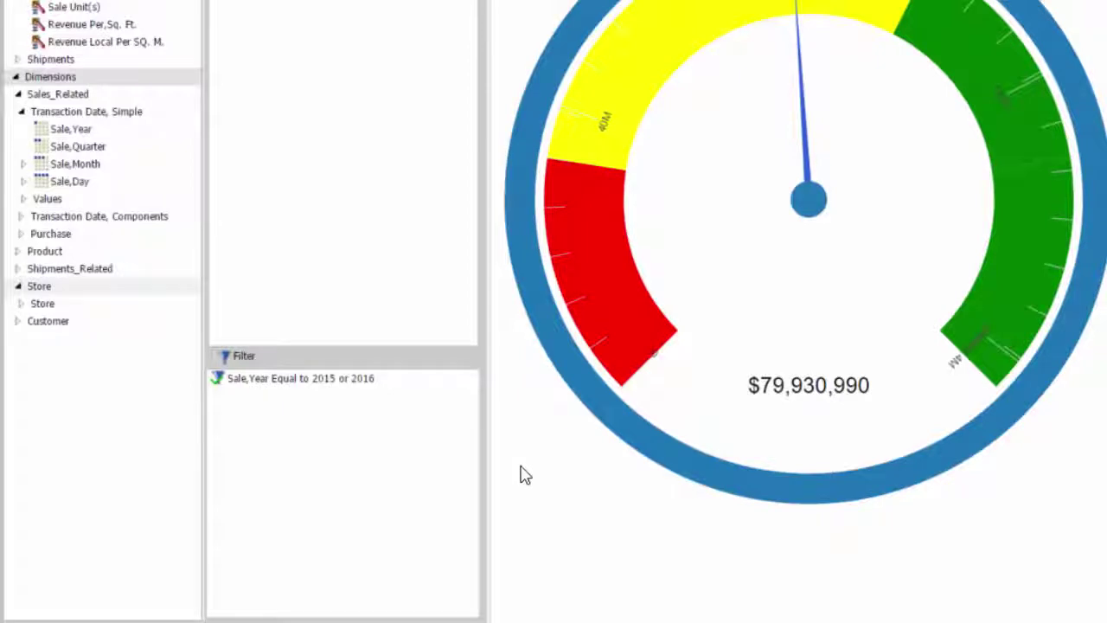
pyautogui.click(20, 303)
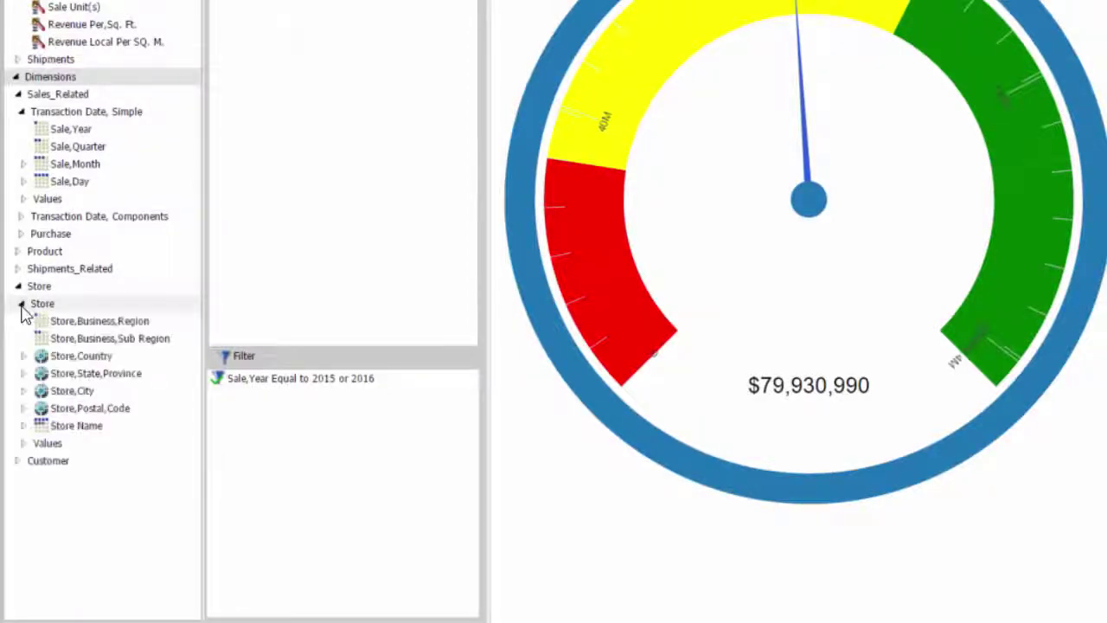
pyautogui.click(52, 426)
pyautogui.moveTo(52, 425); pyautogui.dragTo(310, 425)
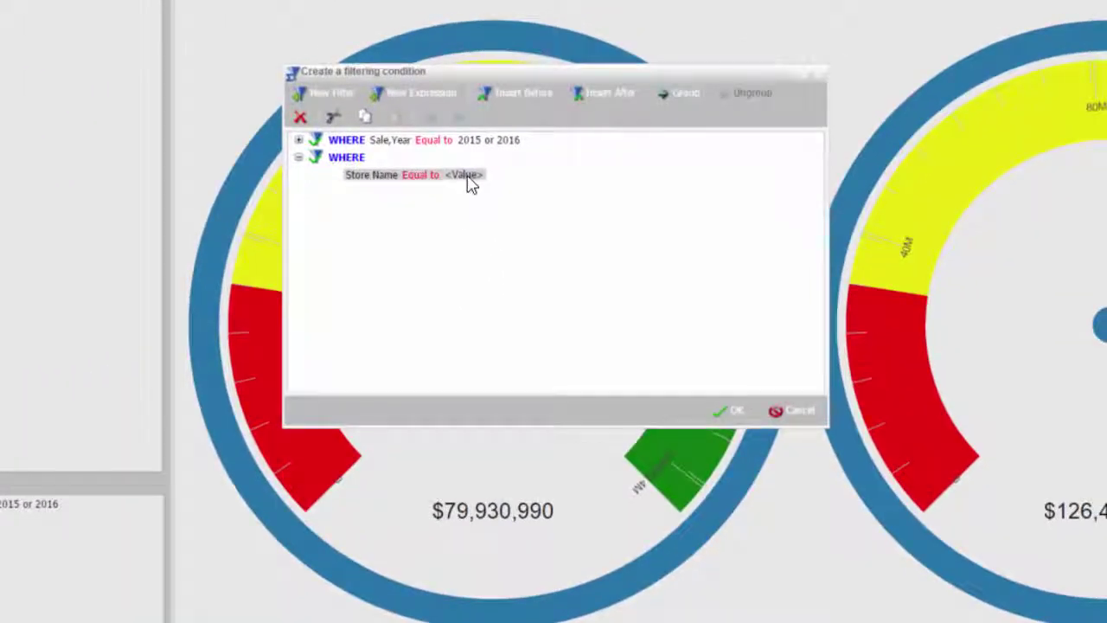
# Step: Set the Store Name filter value to an optional parameter named STORE_NAME and accept the filtering condition
pyautogui.click(467, 173)
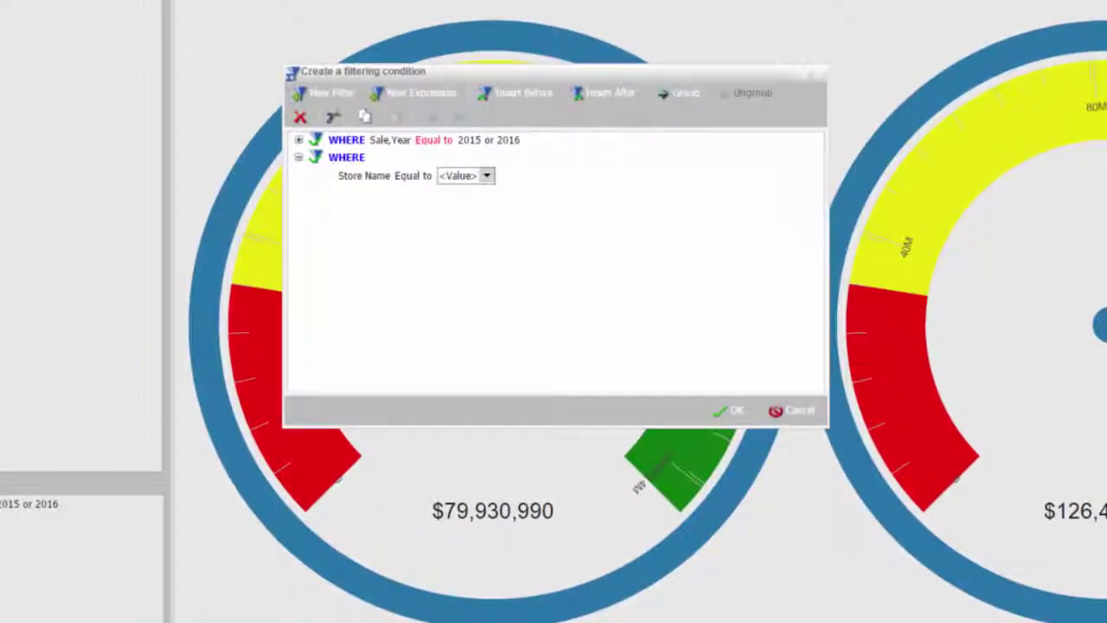
pyautogui.click(486, 175)
pyautogui.click(545, 207)
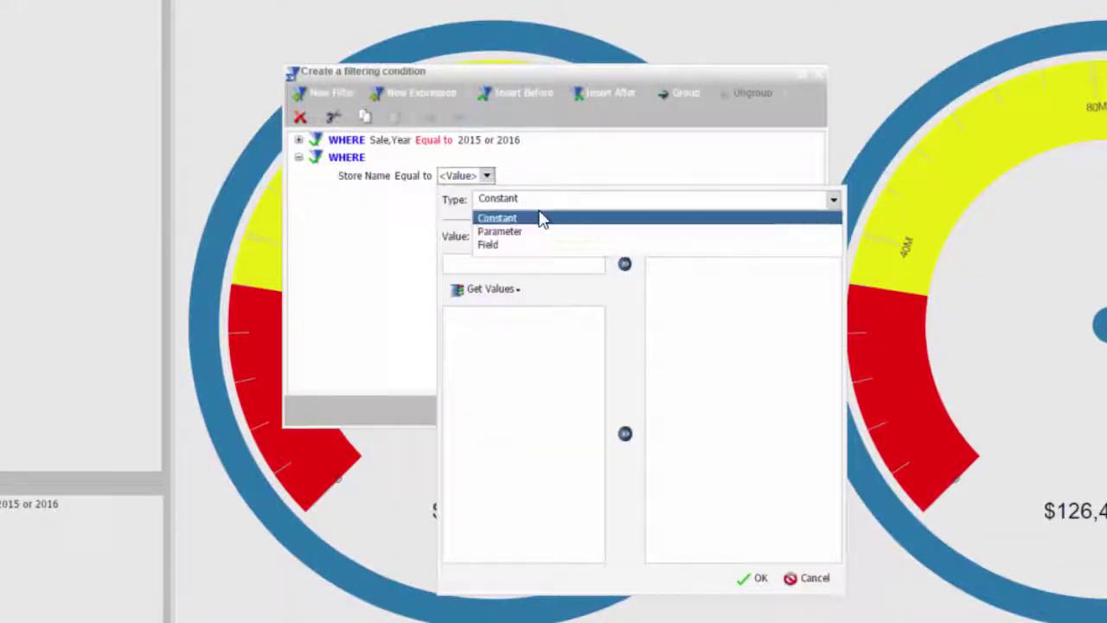
pyautogui.click(522, 231)
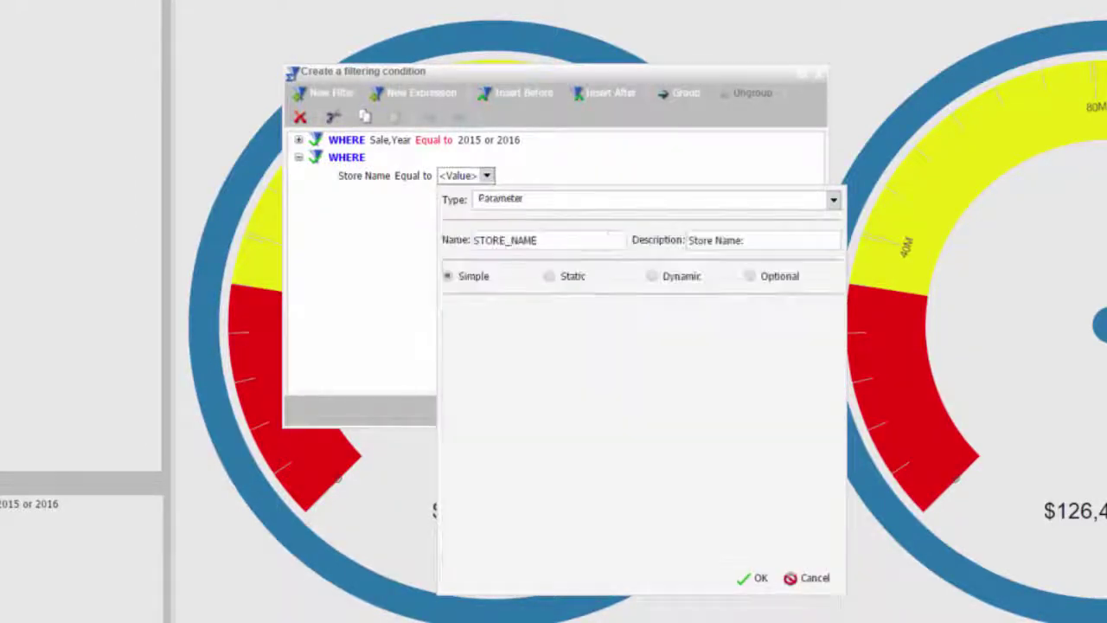
pyautogui.click(753, 278)
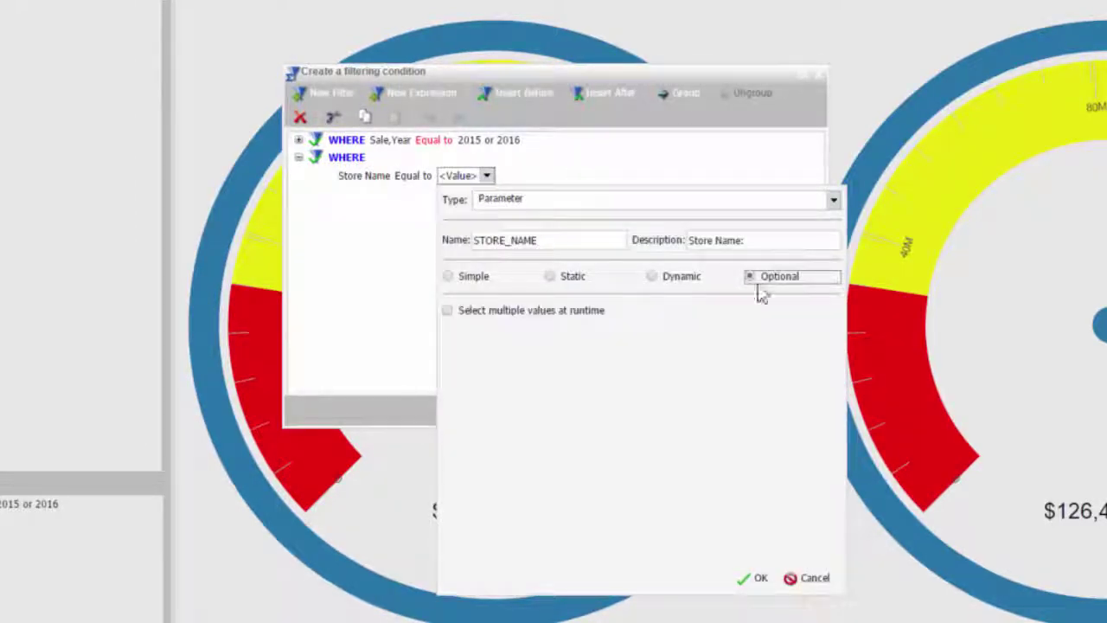
pyautogui.click(754, 581)
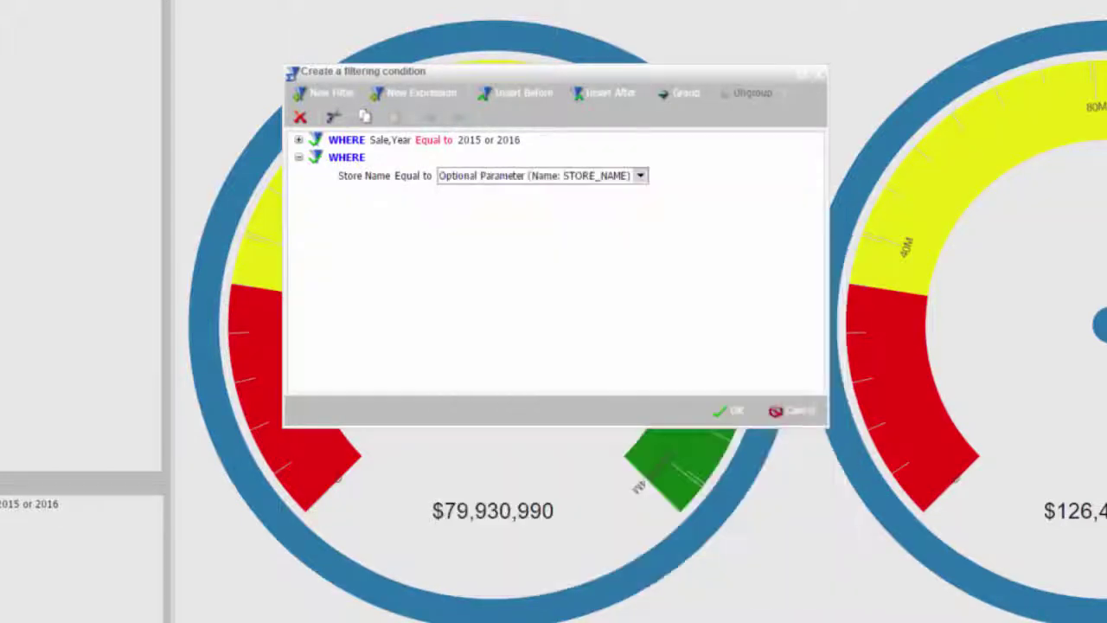
pyautogui.click(729, 410)
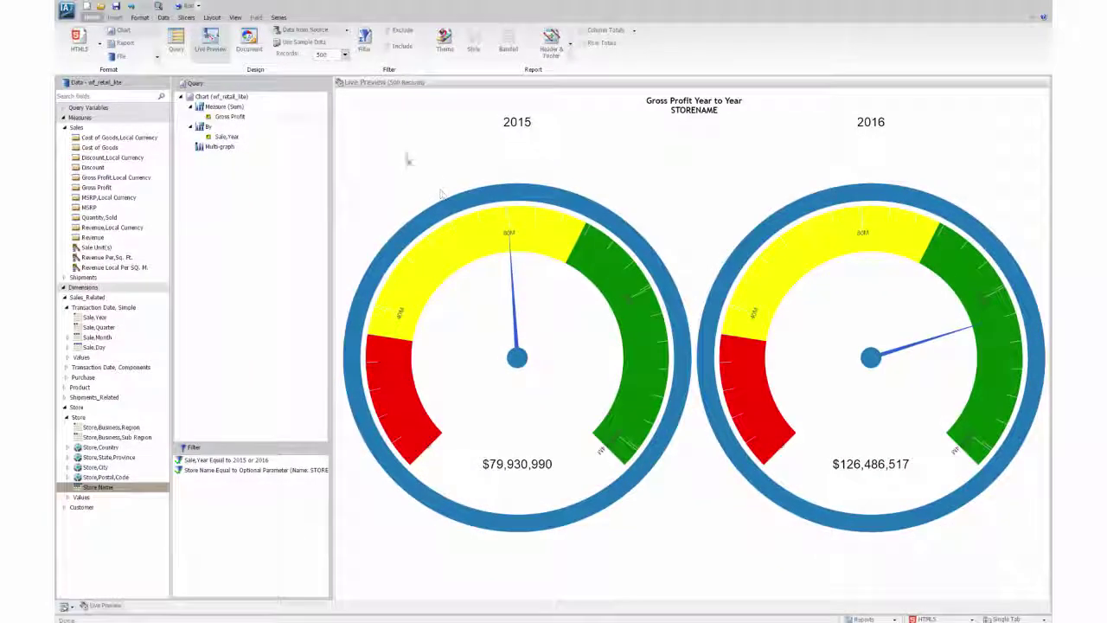
# Step: Make the gauge chart an Auto Link Target
pyautogui.click(140, 18)
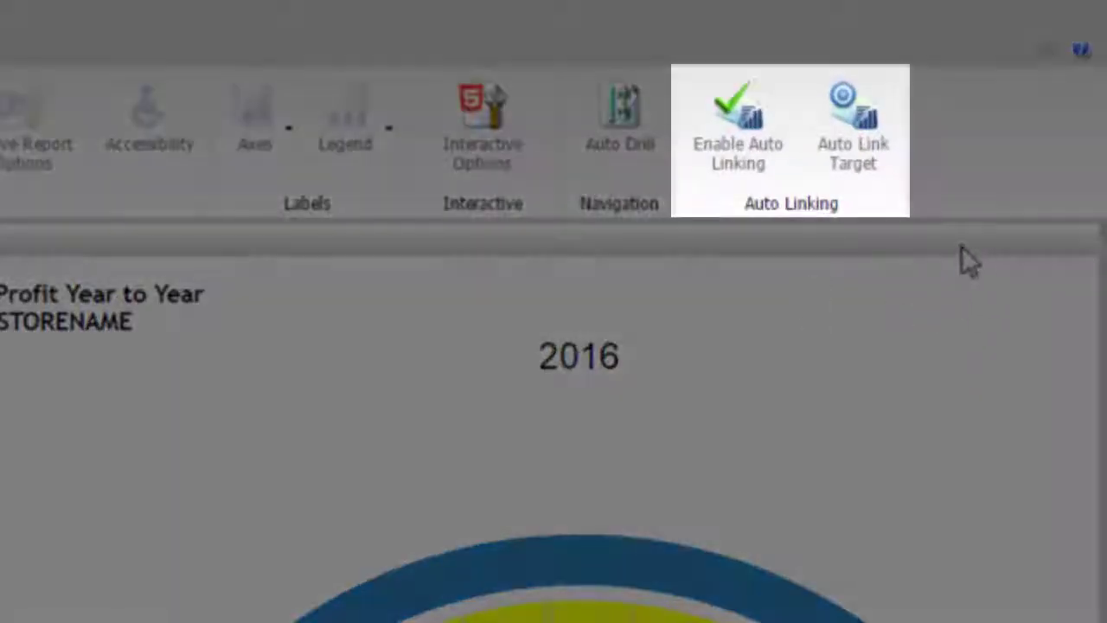
pyautogui.click(858, 100)
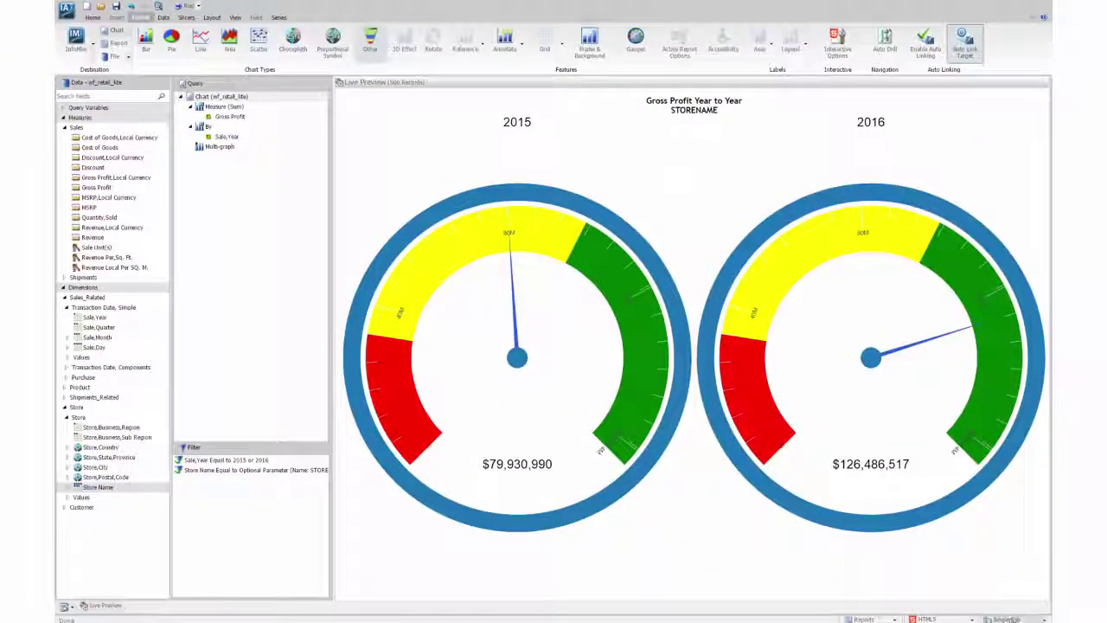
# Step: Set the chart's output to open in a new window and run it
pyautogui.click(1005, 618)
pyautogui.click(1006, 611)
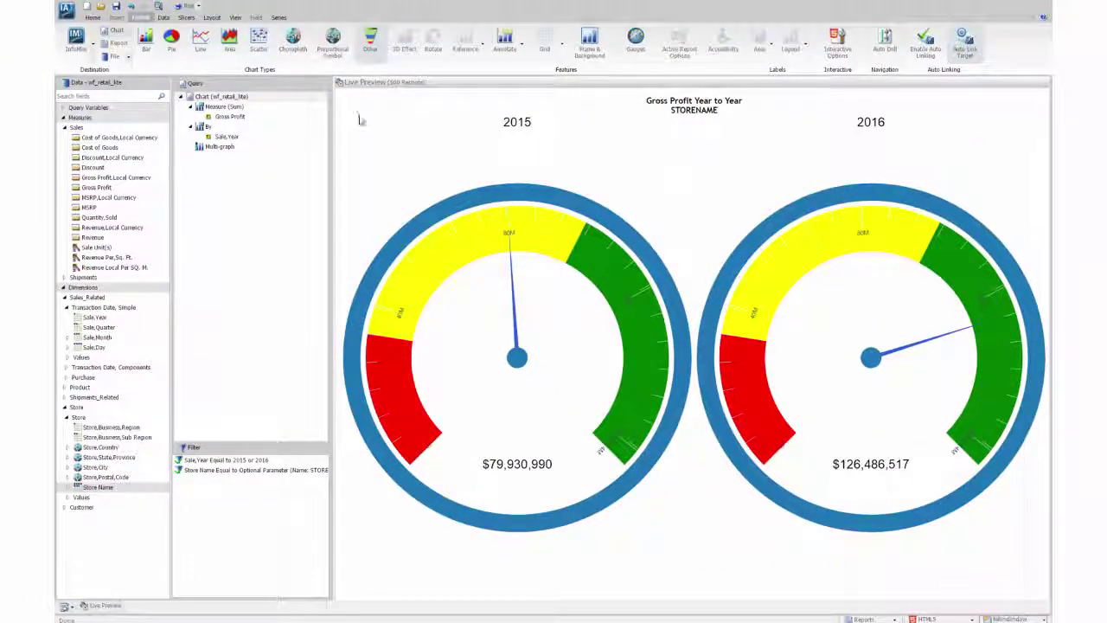
pyautogui.click(185, 7)
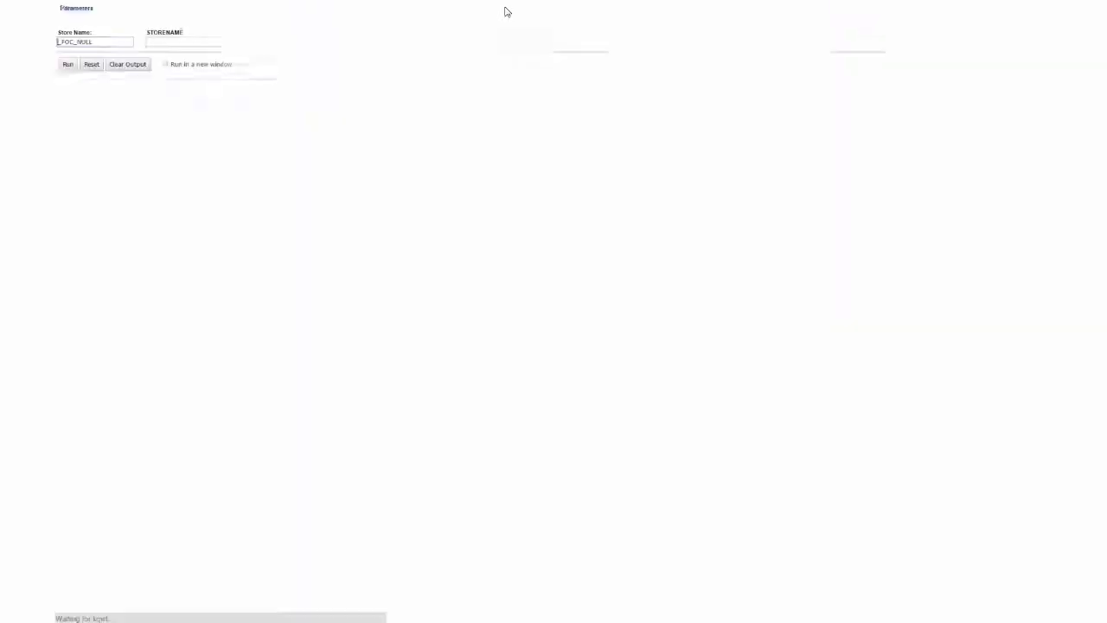